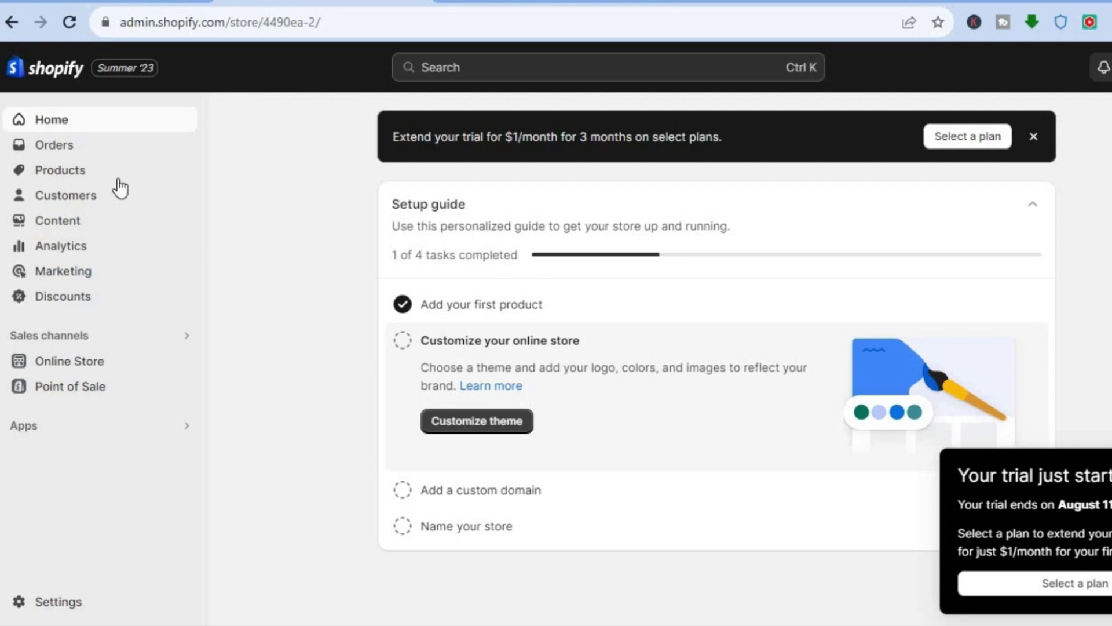
Open the Shopify products list showing Product A and Product B, 10 in stock each.
{"action": "left_click", "coordinate": [98, 178]}
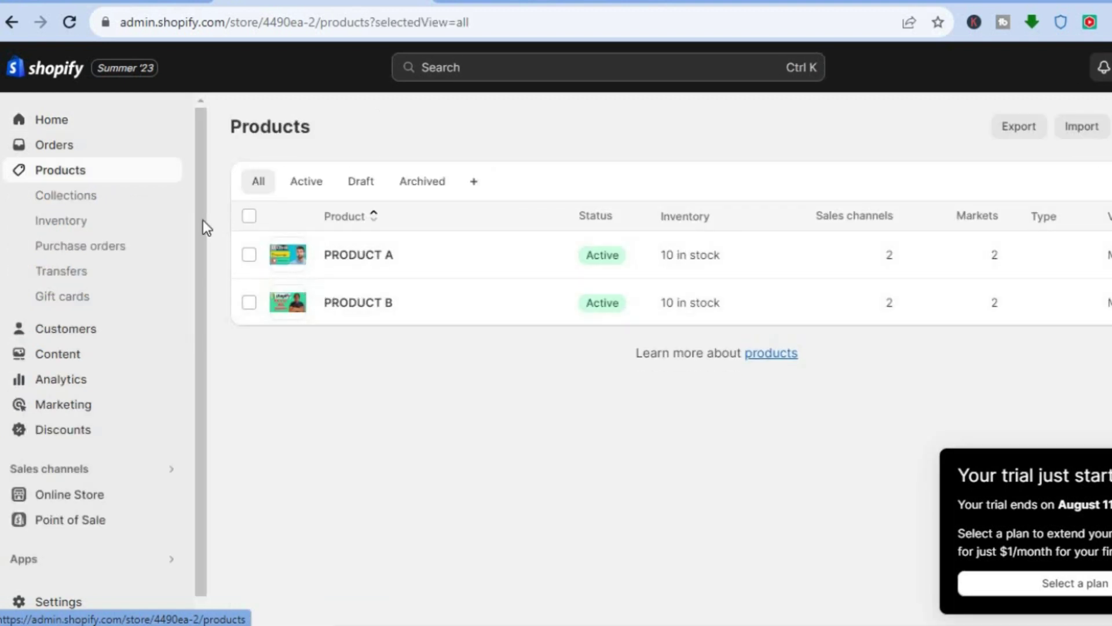
{"action": "left_click_drag", "start_coordinate": [199, 222], "coordinate": [197, 382]}
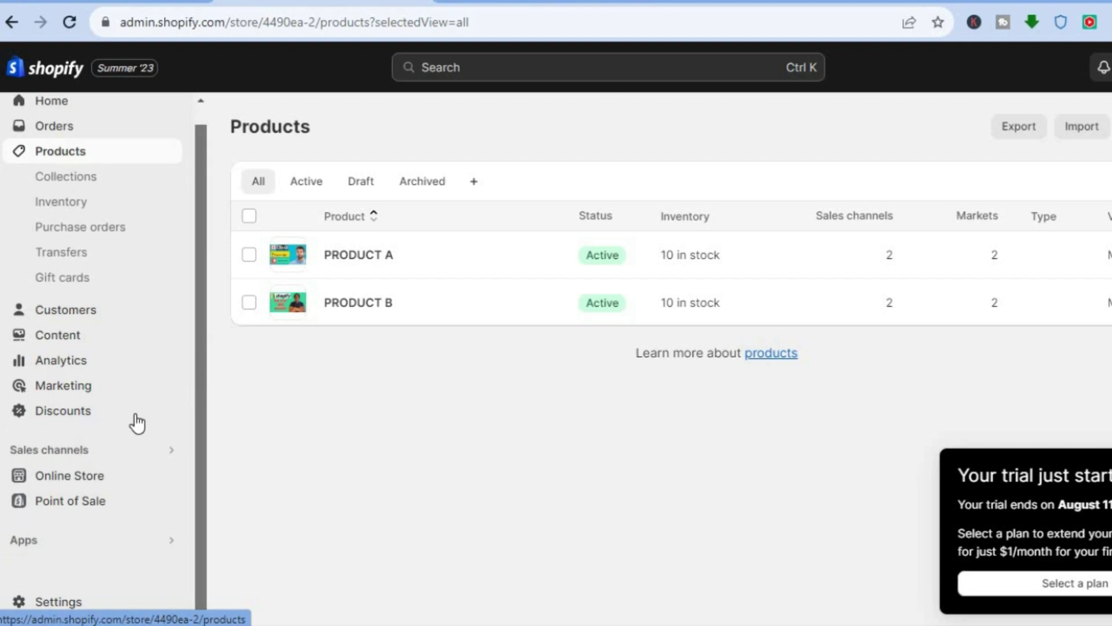
Bring up the installed apps and browse all recommended apps toward the Shopify App Store link.
{"action": "left_click", "coordinate": [51, 552]}
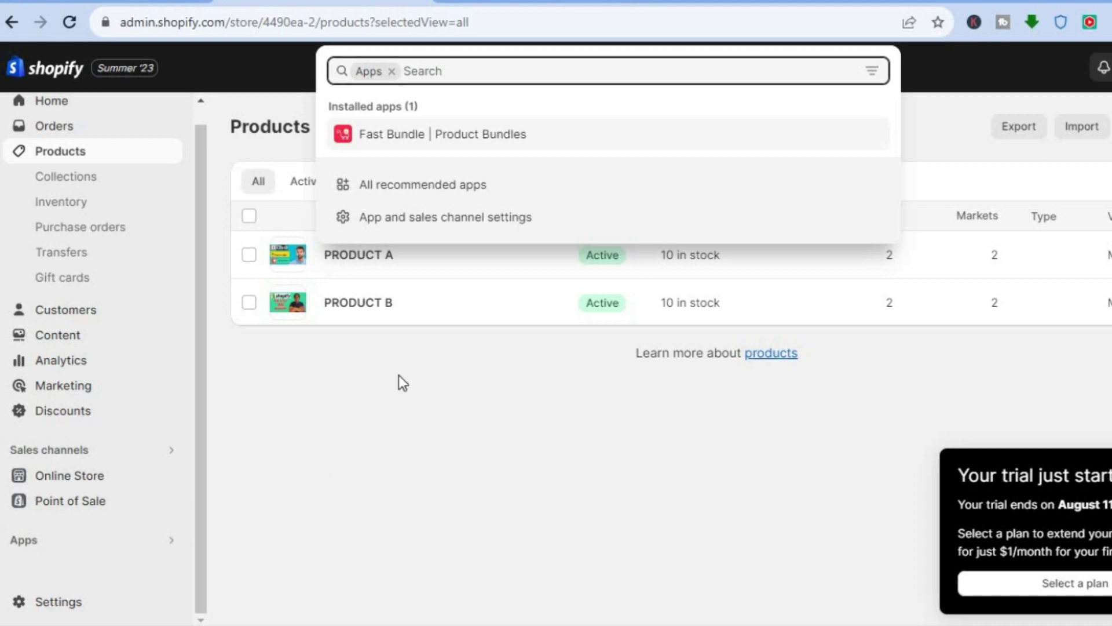
{"action": "left_click", "coordinate": [435, 184]}
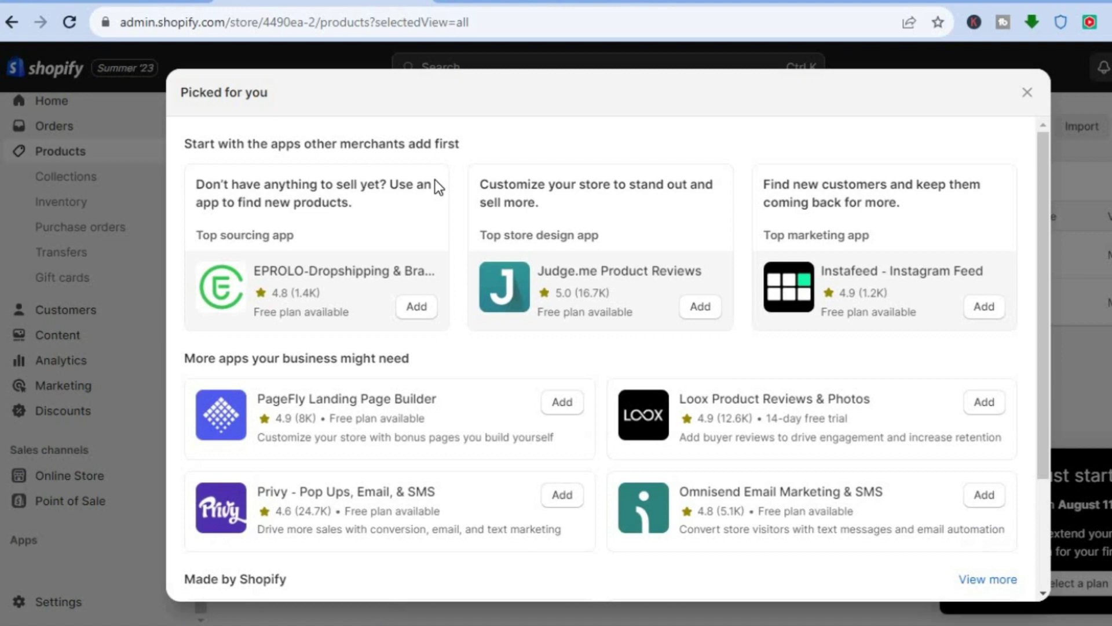
{"action": "scroll", "coordinate": [1029, 510], "scroll_direction": "down", "scroll_amount": 3}
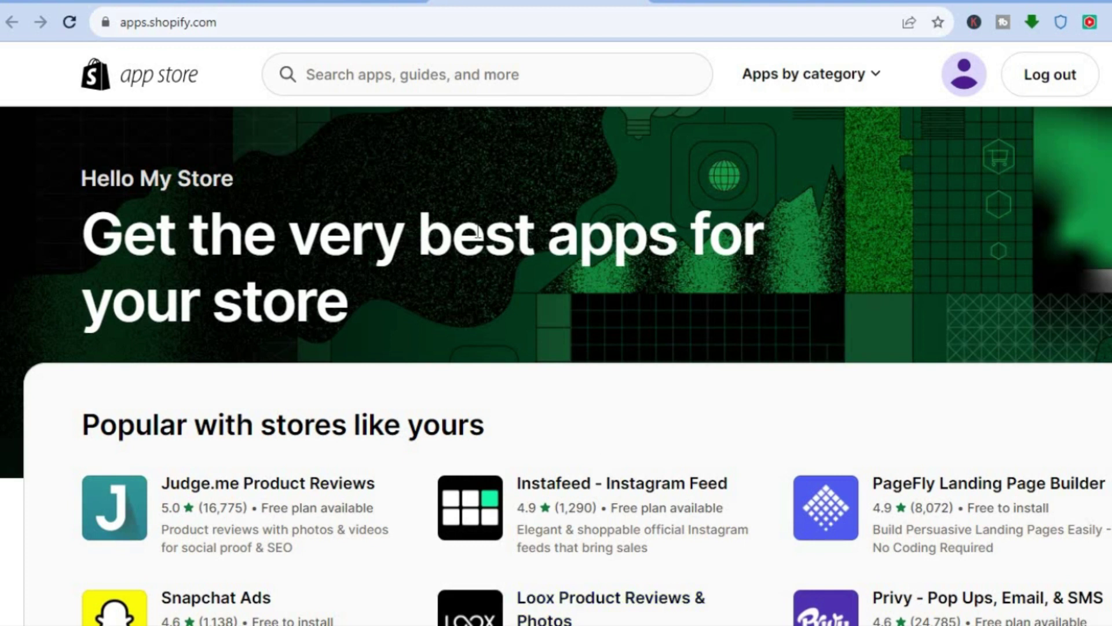
Search the Shopify App Store for 'bundle builder' via the recent-search suggestion.
{"action": "left_click", "coordinate": [398, 75]}
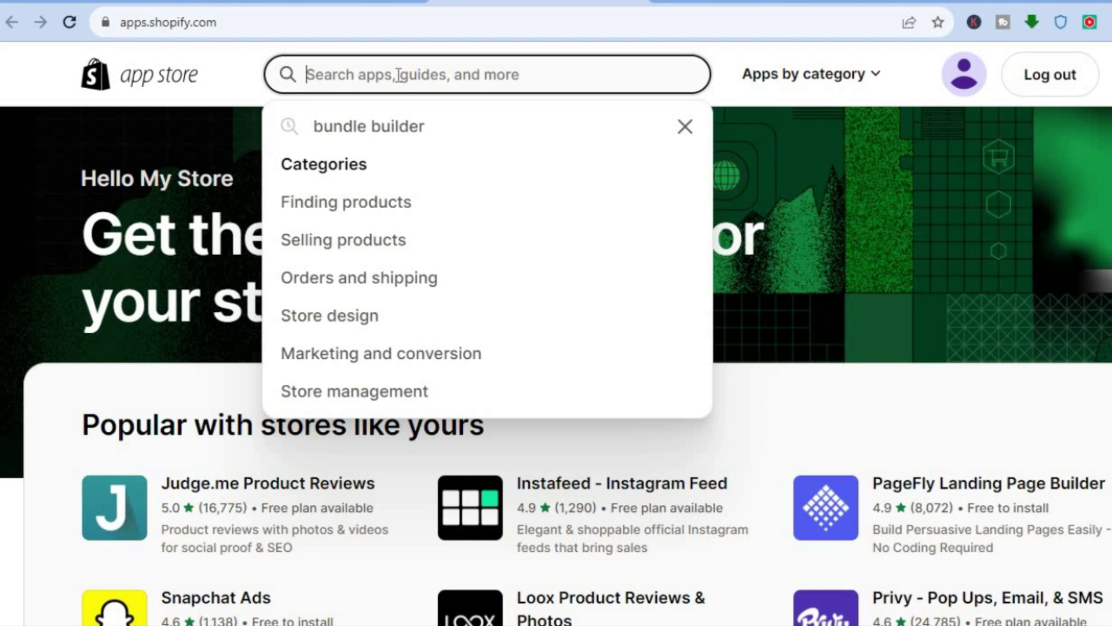
{"action": "left_click", "coordinate": [406, 123]}
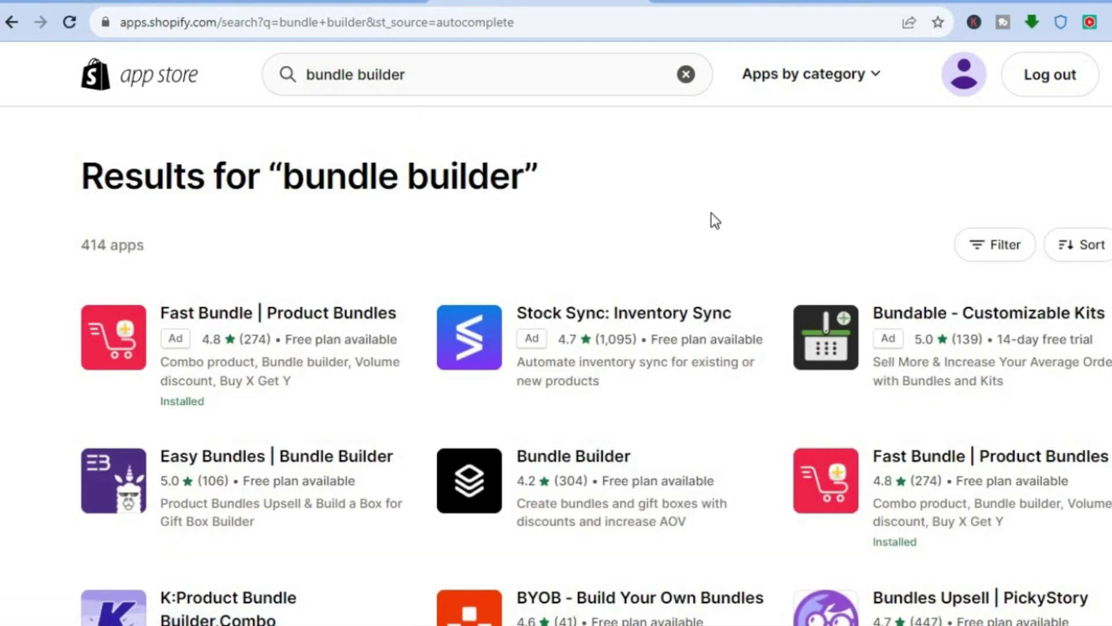
Review the Fast Bundle | Product Bundles listing's pricing plans, then launch the app.
{"action": "left_click", "coordinate": [890, 458]}
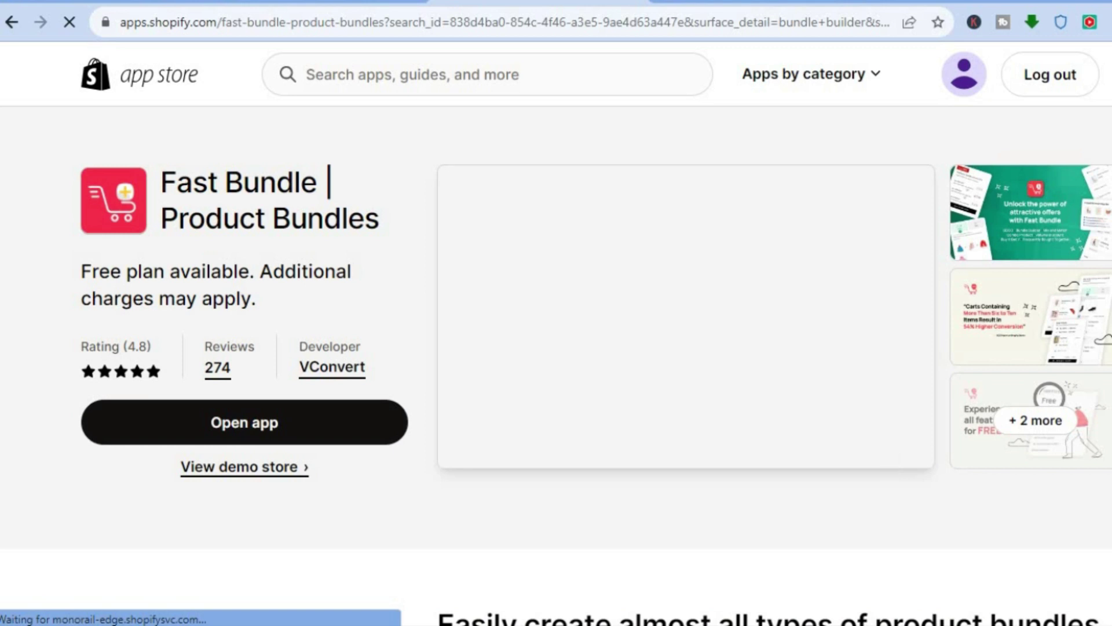
{"action": "scroll", "coordinate": [556, 381], "scroll_direction": "down", "scroll_amount": 1}
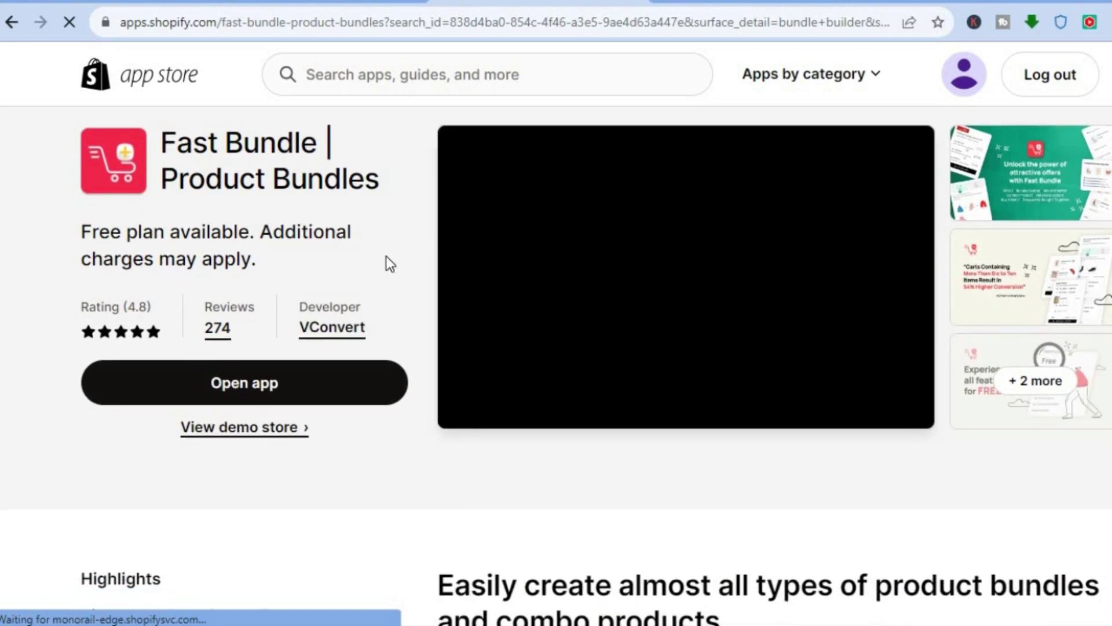
{"action": "mouse_move", "coordinate": [685, 316]}
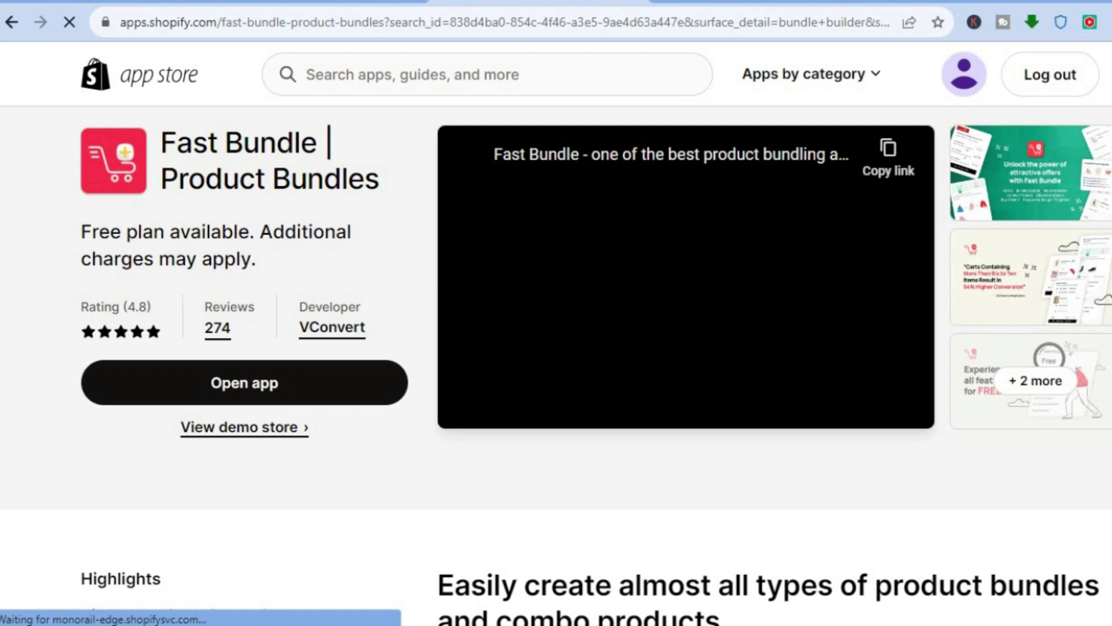
{"action": "scroll", "coordinate": [556, 348], "scroll_direction": "down", "scroll_amount": 10}
{"action": "scroll", "coordinate": [556, 348], "scroll_direction": "down", "scroll_amount": 3}
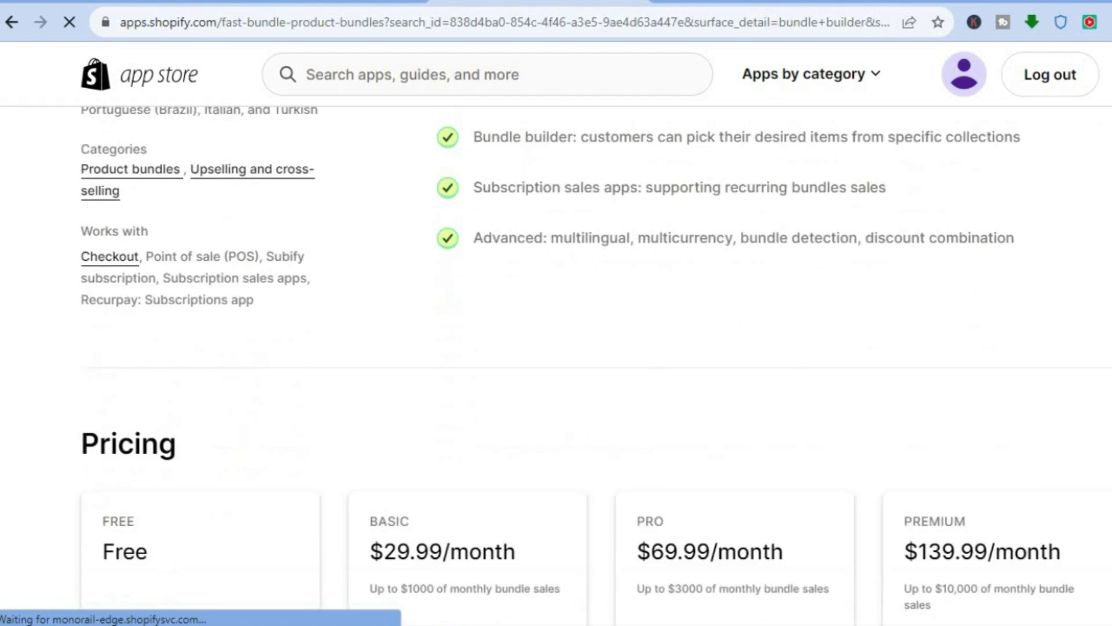
{"action": "scroll", "coordinate": [557, 348], "scroll_direction": "down", "scroll_amount": 4}
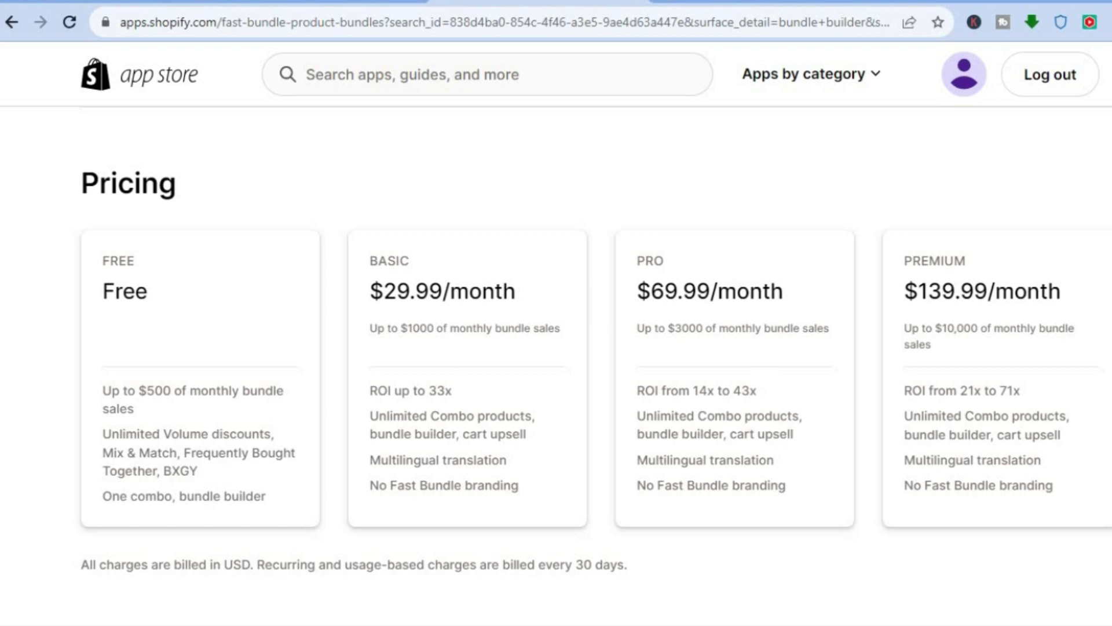
{"action": "scroll", "coordinate": [556, 365], "scroll_direction": "up", "scroll_amount": 10}
{"action": "scroll", "coordinate": [556, 365], "scroll_direction": "up", "scroll_amount": 5}
{"action": "scroll", "coordinate": [557, 366], "scroll_direction": "up", "scroll_amount": 2}
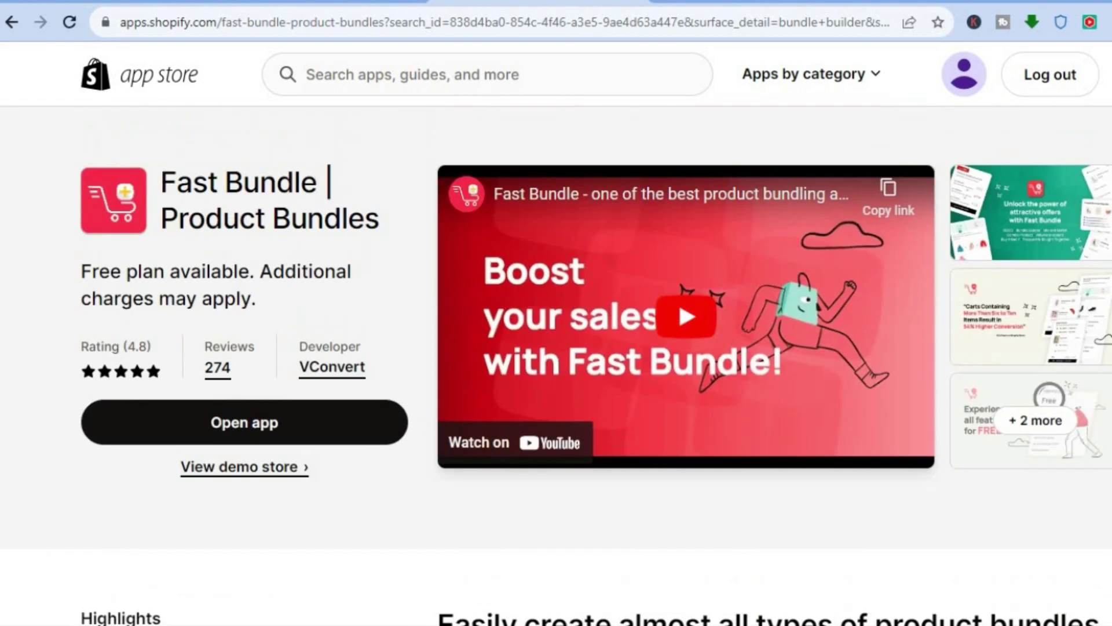
{"action": "left_click", "coordinate": [284, 431]}
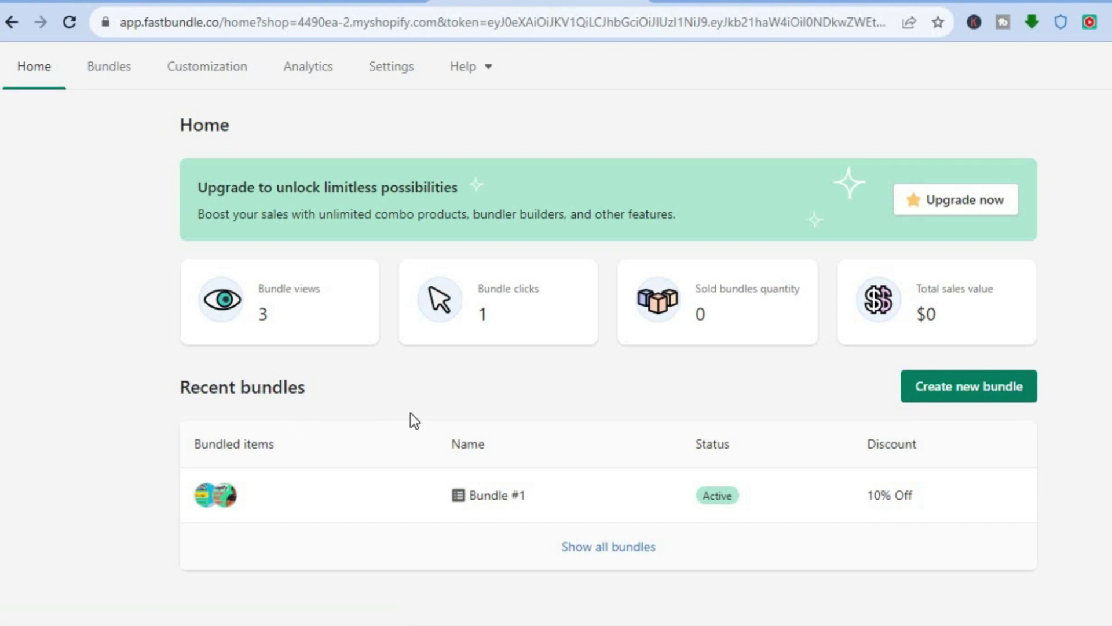
Start a new bundle and scroll the Create bundle chooser down to Buy X get Y.
{"action": "left_click", "coordinate": [1001, 399]}
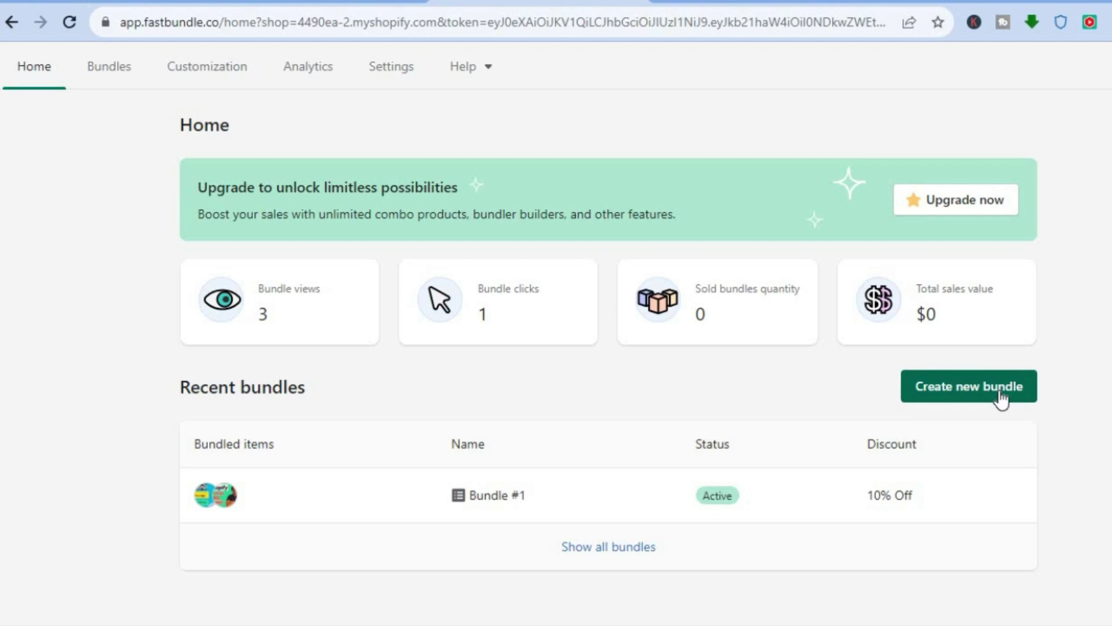
{"action": "scroll", "coordinate": [1043, 323], "scroll_direction": "down", "scroll_amount": 1}
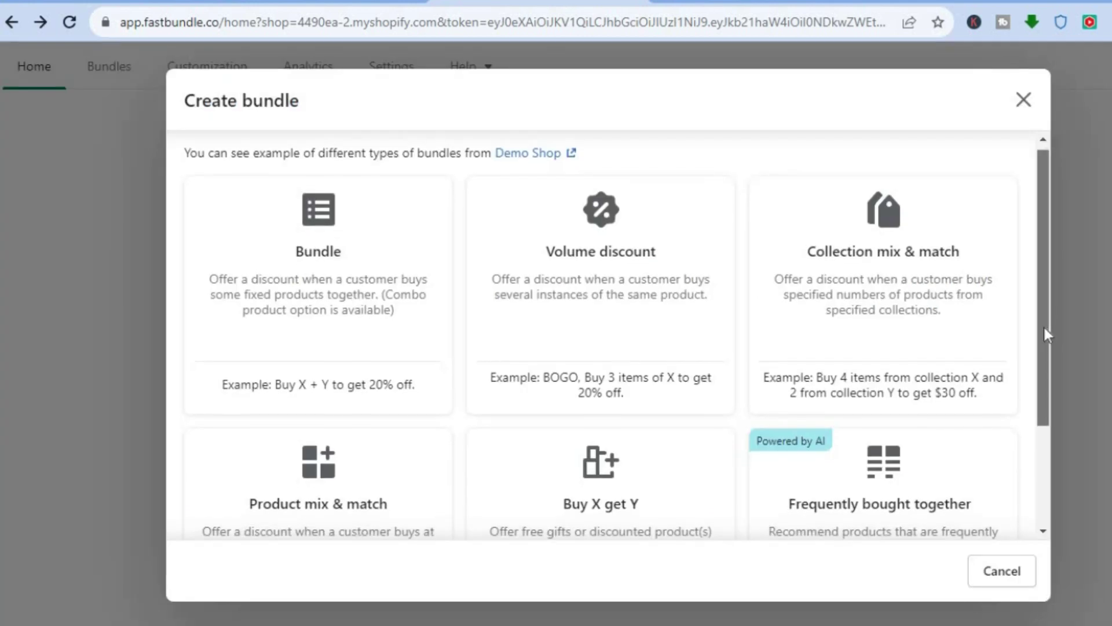
{"action": "scroll", "coordinate": [1046, 462], "scroll_direction": "down", "scroll_amount": 1}
{"action": "scroll", "coordinate": [1045, 461], "scroll_direction": "down", "scroll_amount": 2}
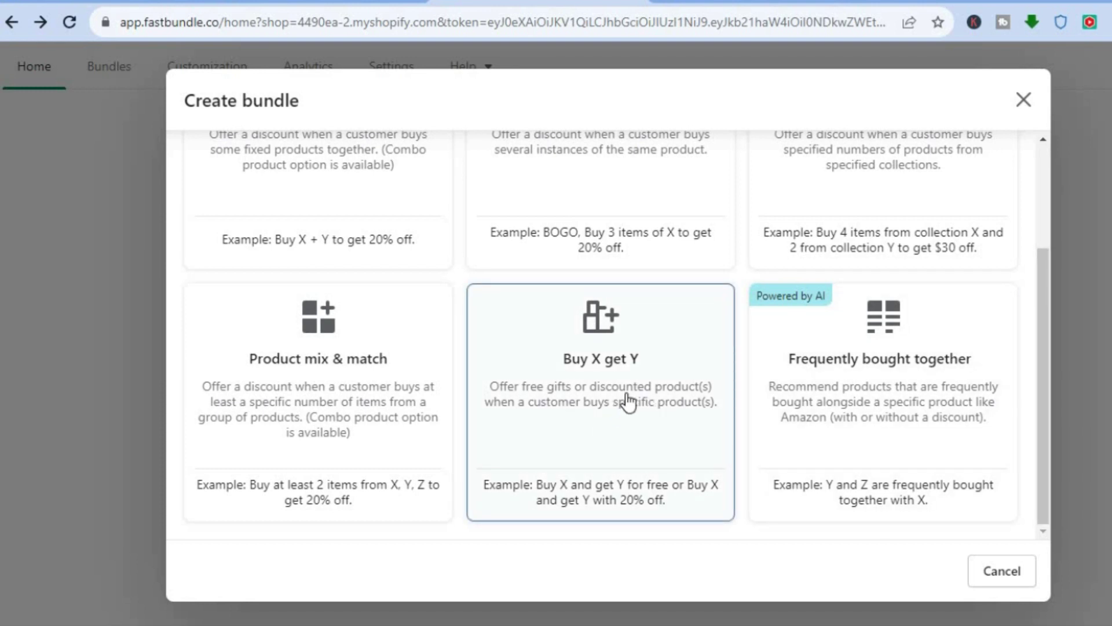
Choose the Buy X get Y bundle type with PRODUCT B as the bought product.
{"action": "left_click", "coordinate": [591, 371]}
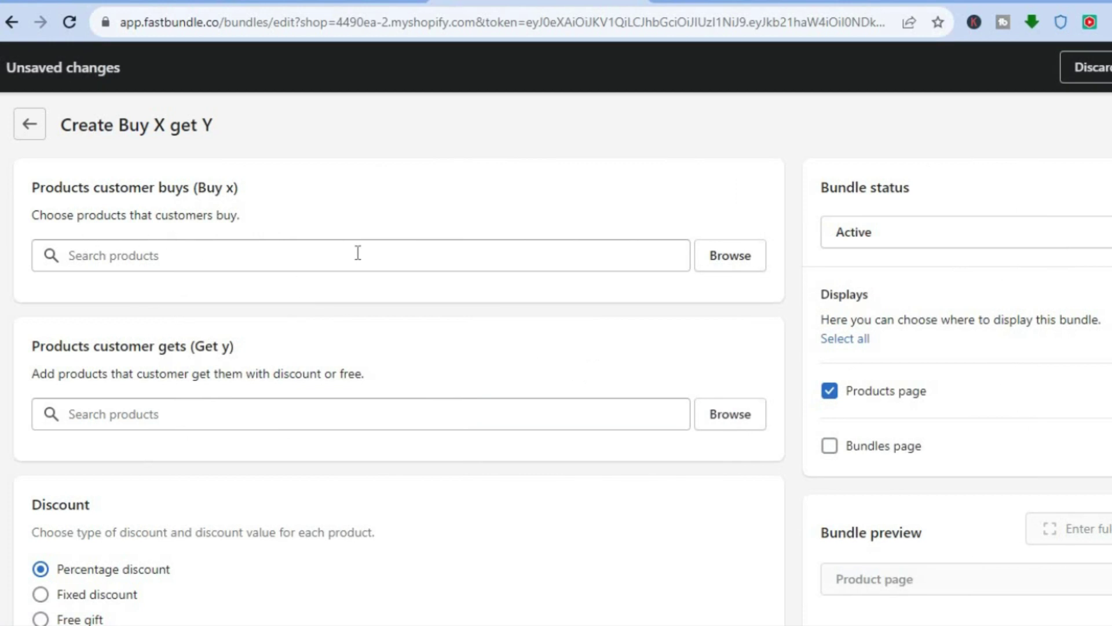
{"action": "left_click", "coordinate": [756, 255]}
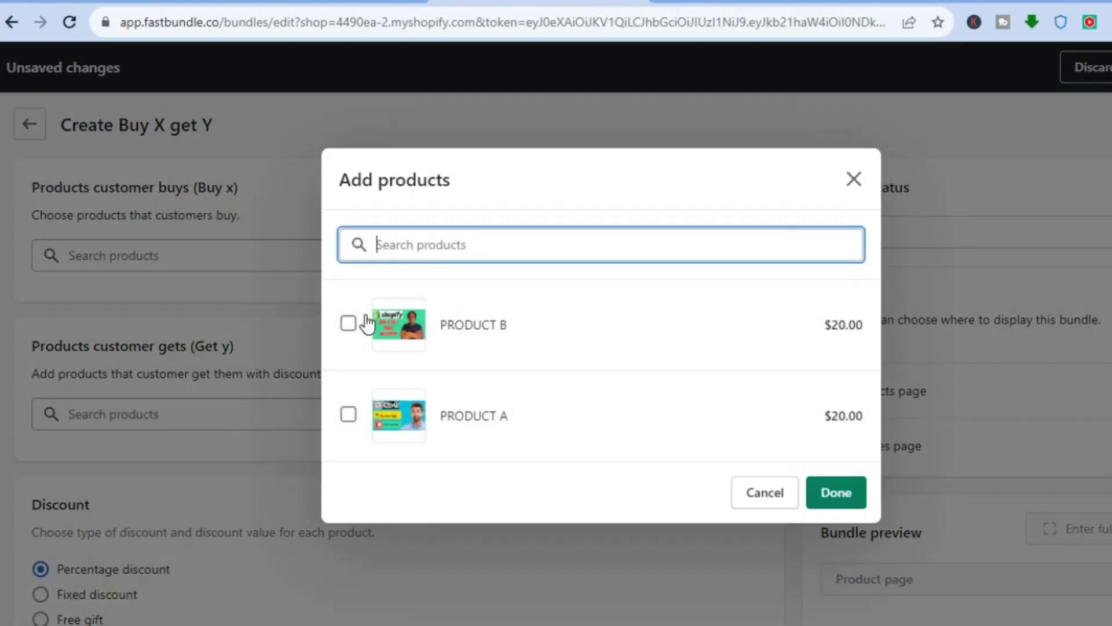
{"action": "left_click", "coordinate": [349, 324]}
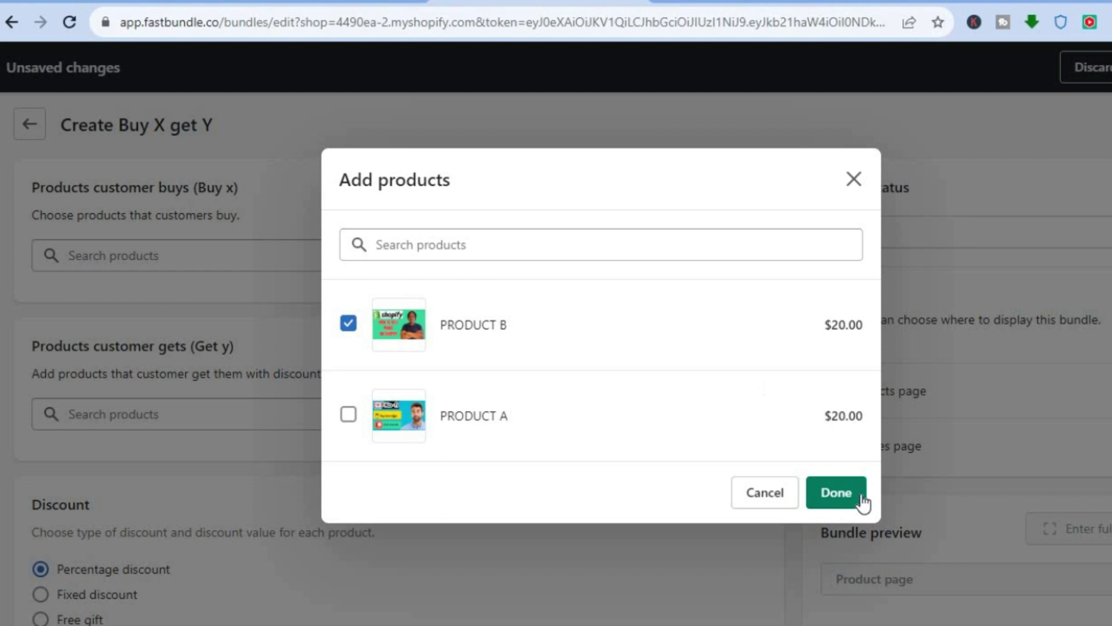
{"action": "left_click", "coordinate": [836, 495]}
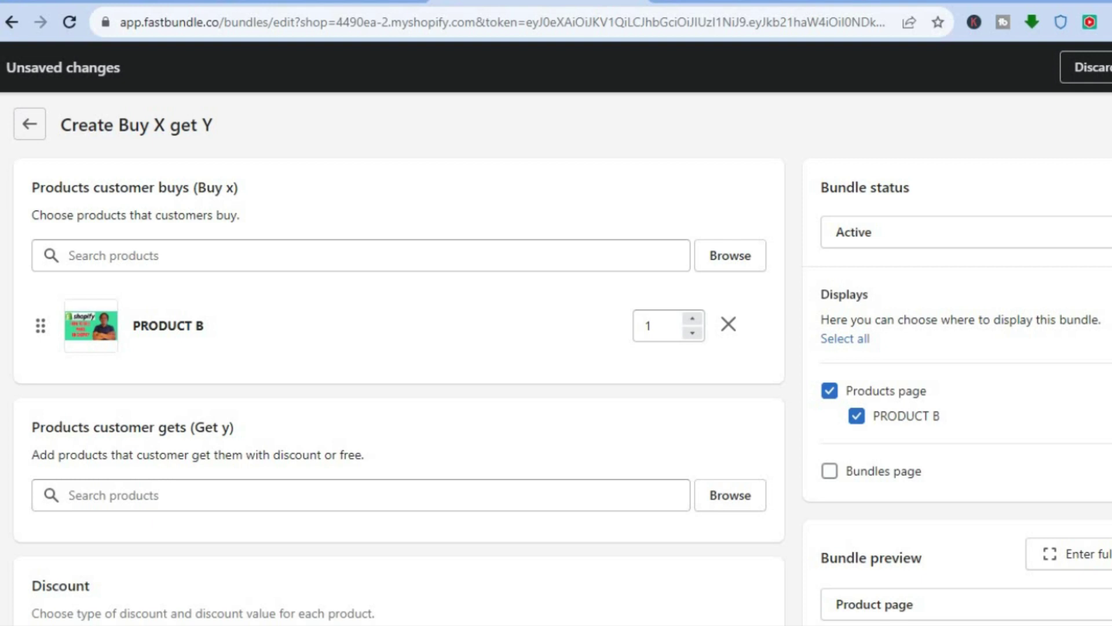
Add PRODUCT A as the discounted product the customer gets.
{"action": "scroll", "coordinate": [399, 359], "scroll_direction": "down", "scroll_amount": 3}
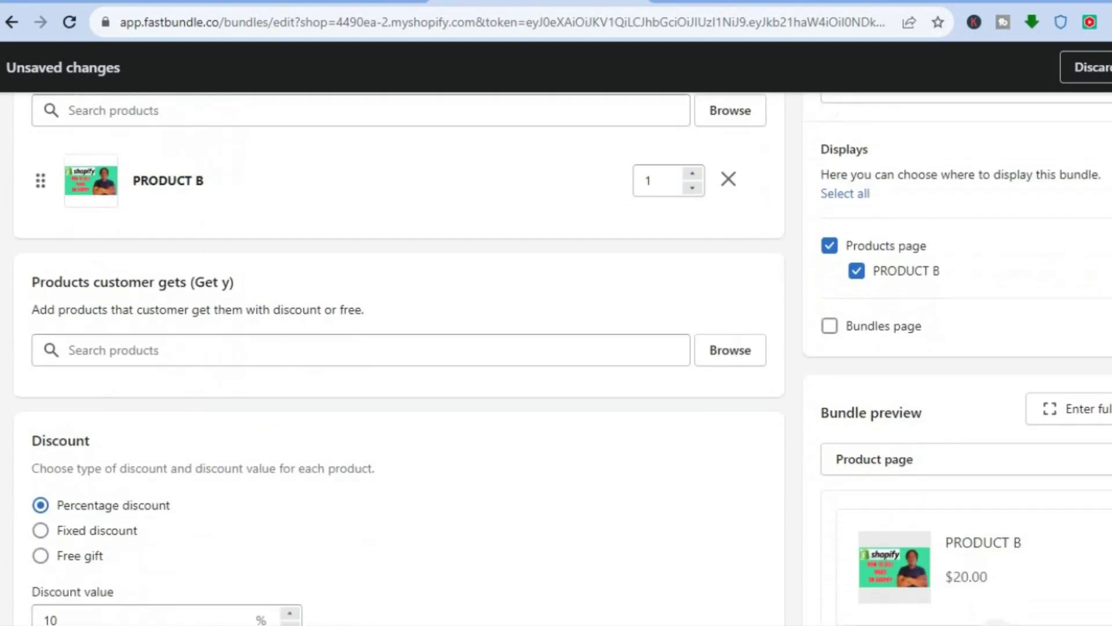
{"action": "left_click", "coordinate": [551, 304]}
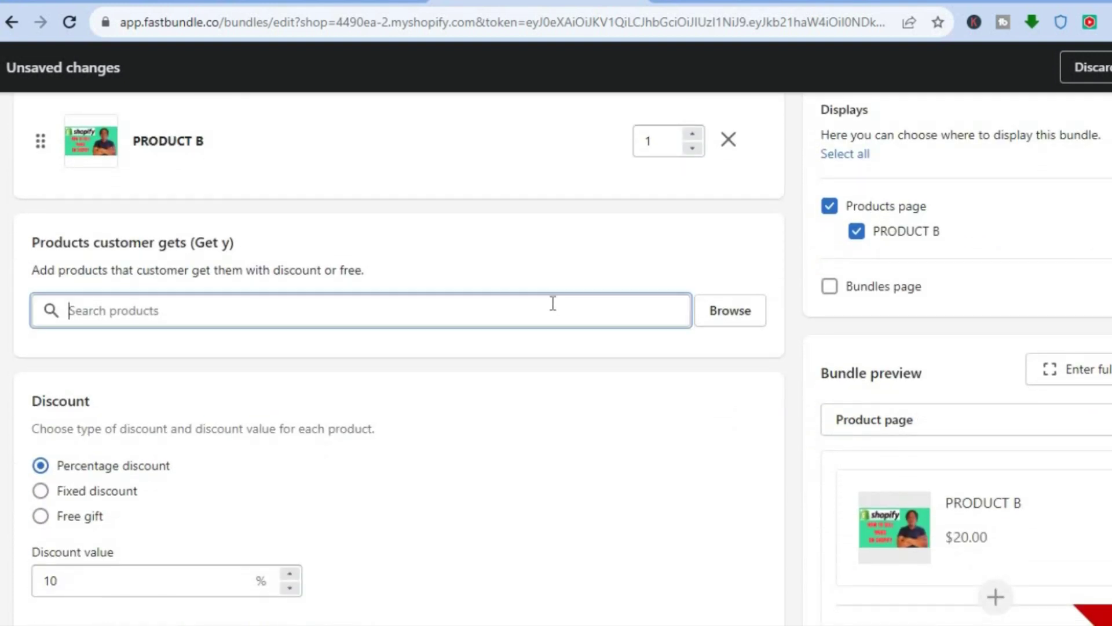
{"action": "left_click", "coordinate": [741, 320]}
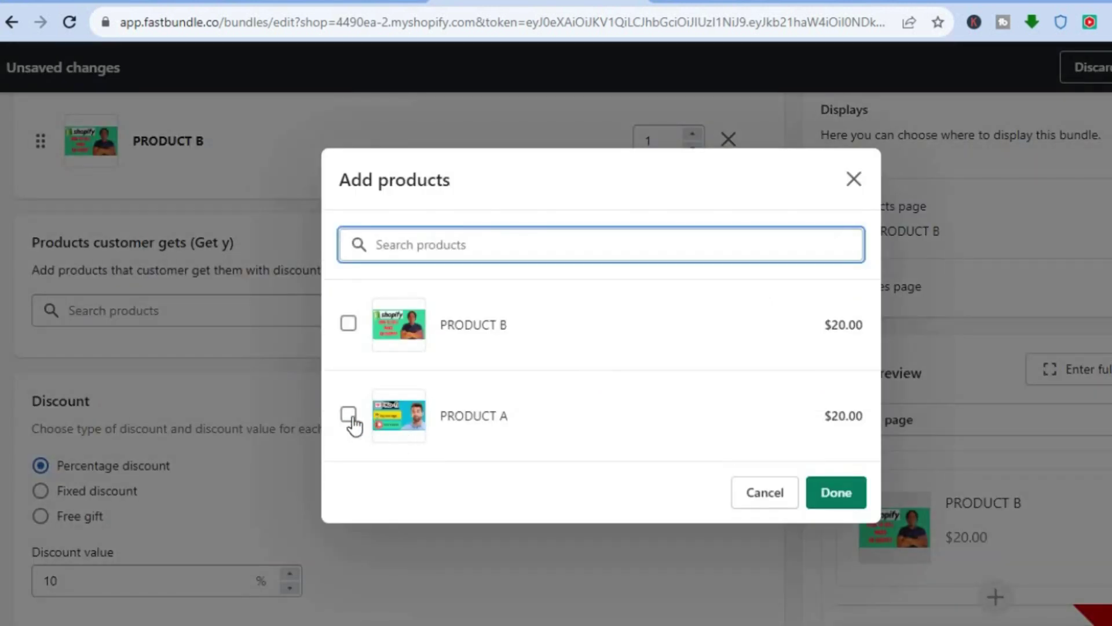
{"action": "left_click", "coordinate": [349, 416]}
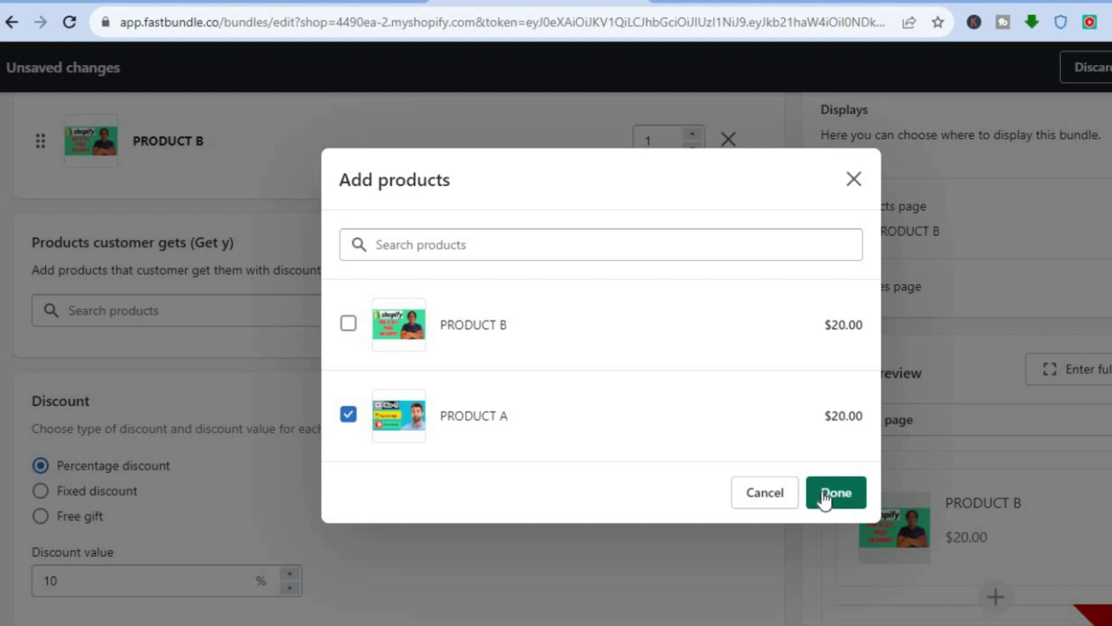
{"action": "left_click", "coordinate": [825, 494]}
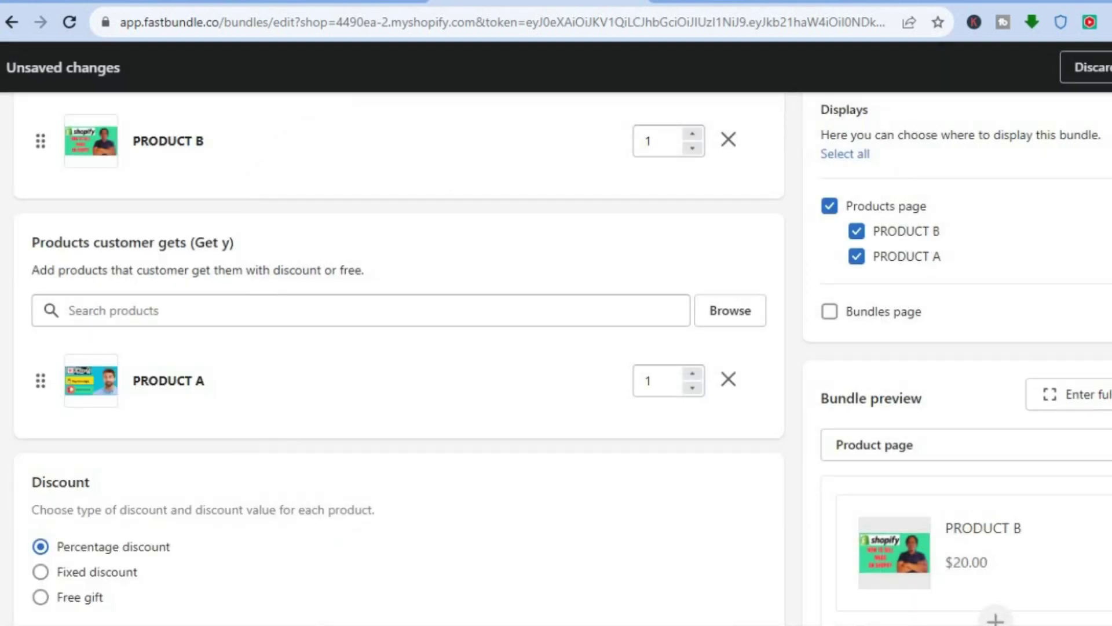
Change the discount value from 10 to 50%, dropping PRODUCT A from $20.00 to $10.00.
{"action": "scroll", "coordinate": [399, 359], "scroll_direction": "down", "scroll_amount": 5}
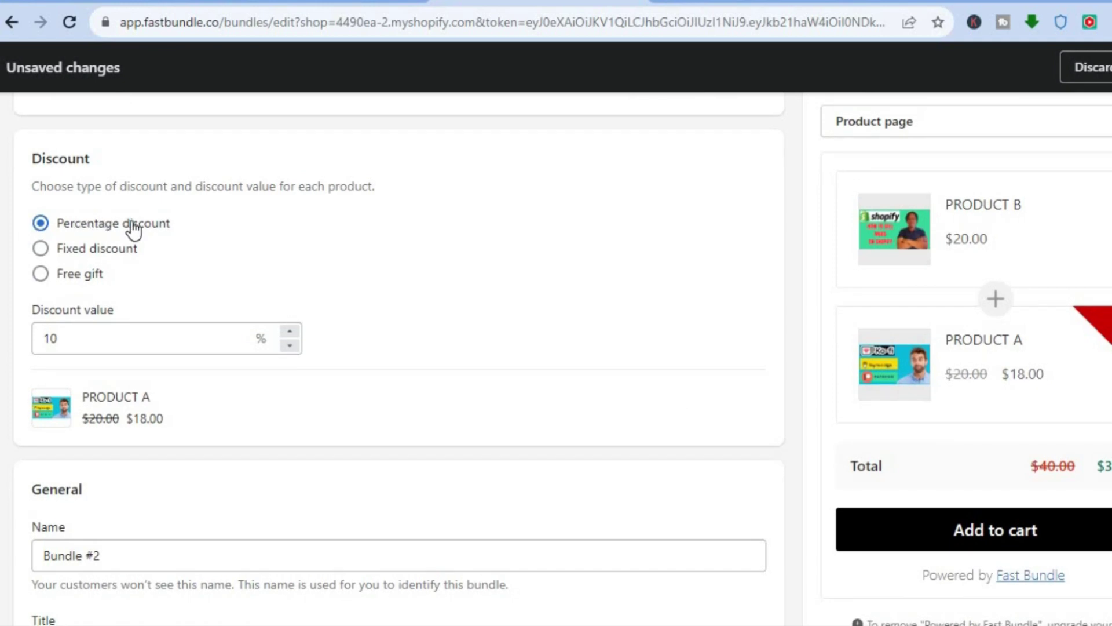
{"action": "left_click_drag", "start_coordinate": [61, 339], "coordinate": [41, 337]}
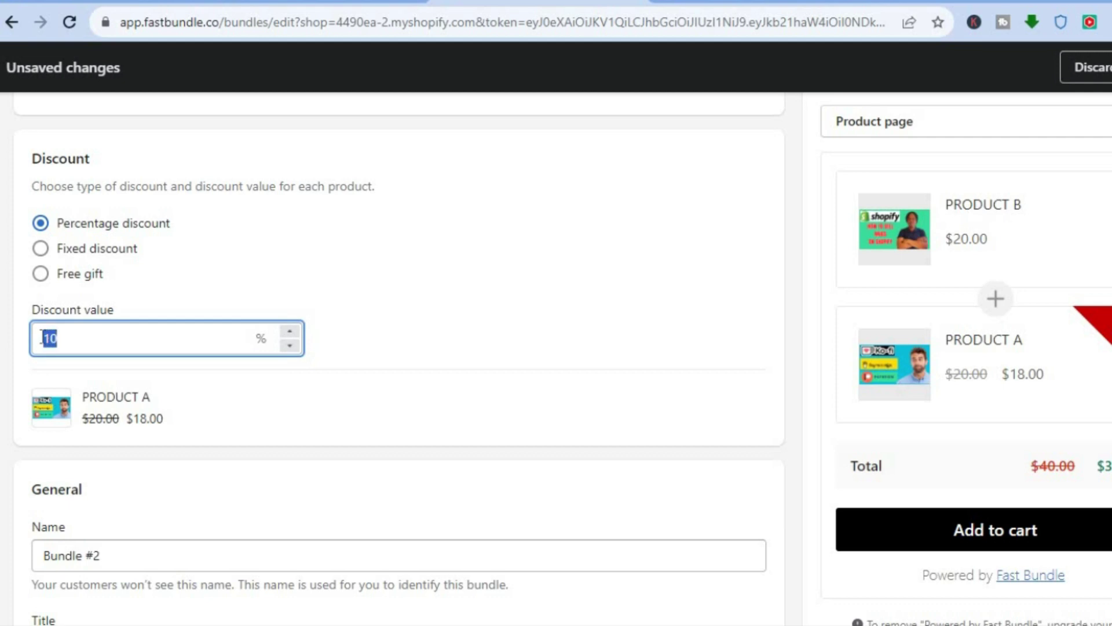
{"action": "type", "text": "25"}
{"action": "left_click", "coordinate": [302, 409]}
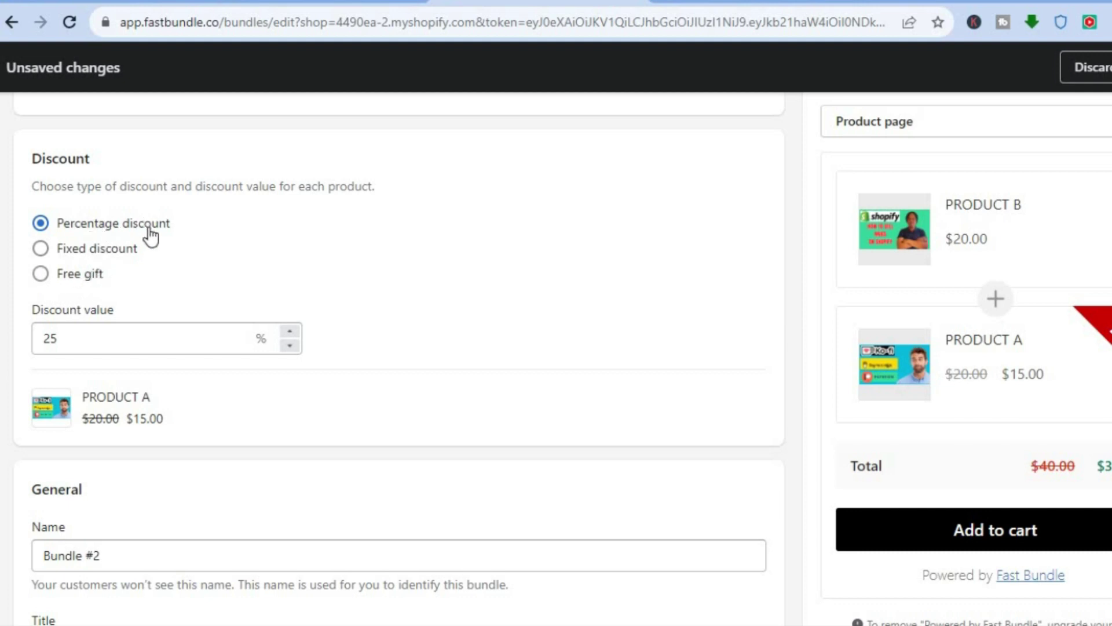
{"action": "left_click", "coordinate": [69, 339]}
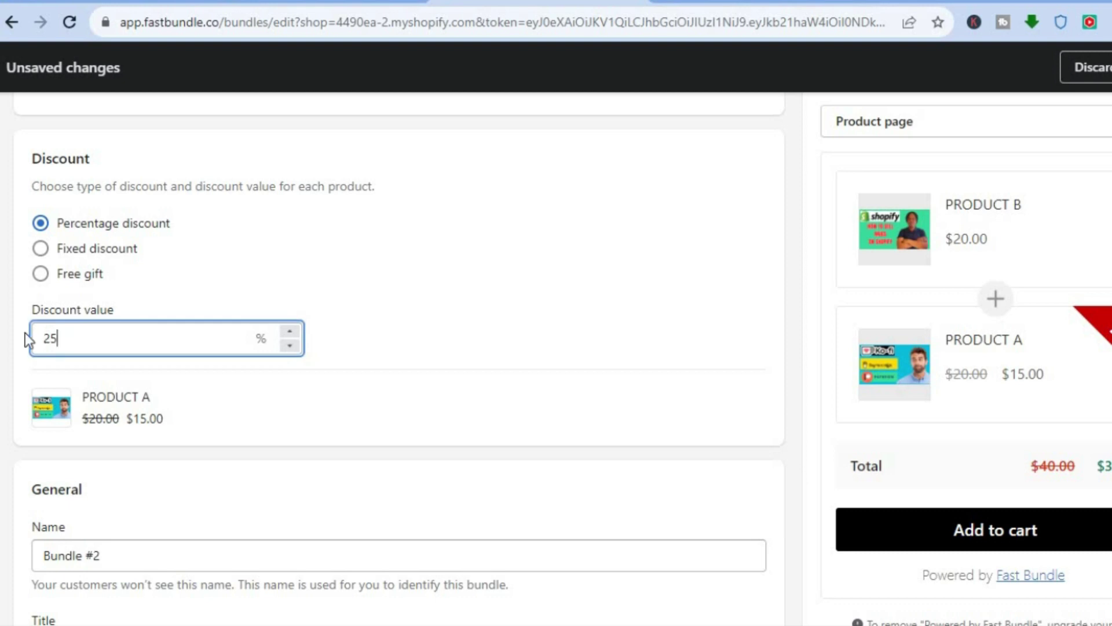
{"action": "type", "text": "50"}
{"action": "left_click", "coordinate": [443, 458]}
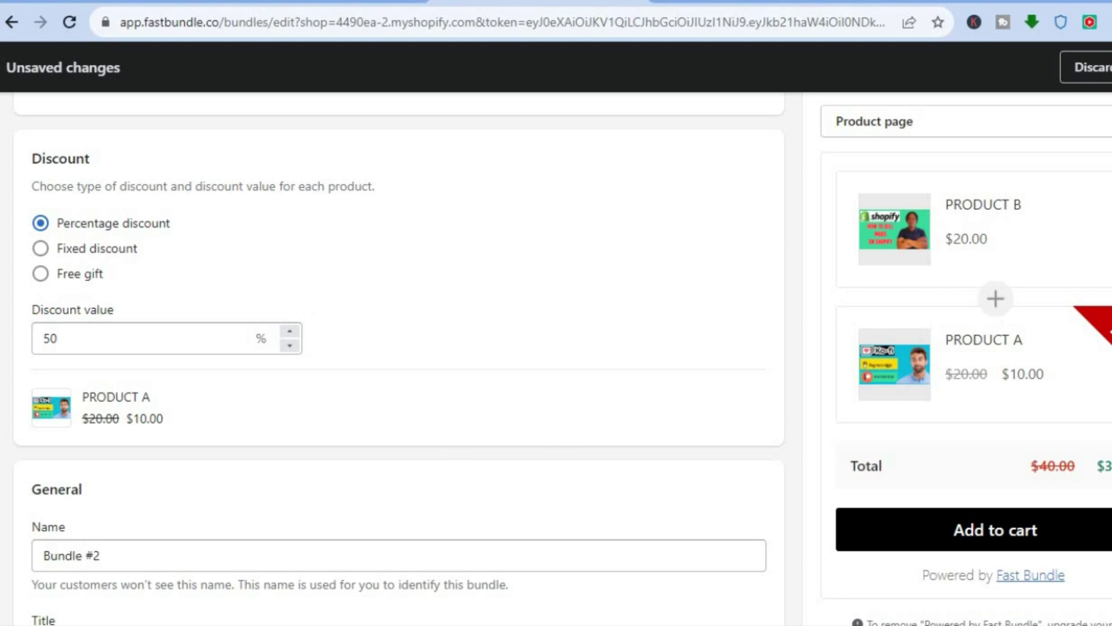
{"action": "scroll", "coordinate": [489, 289], "scroll_direction": "down", "scroll_amount": 5}
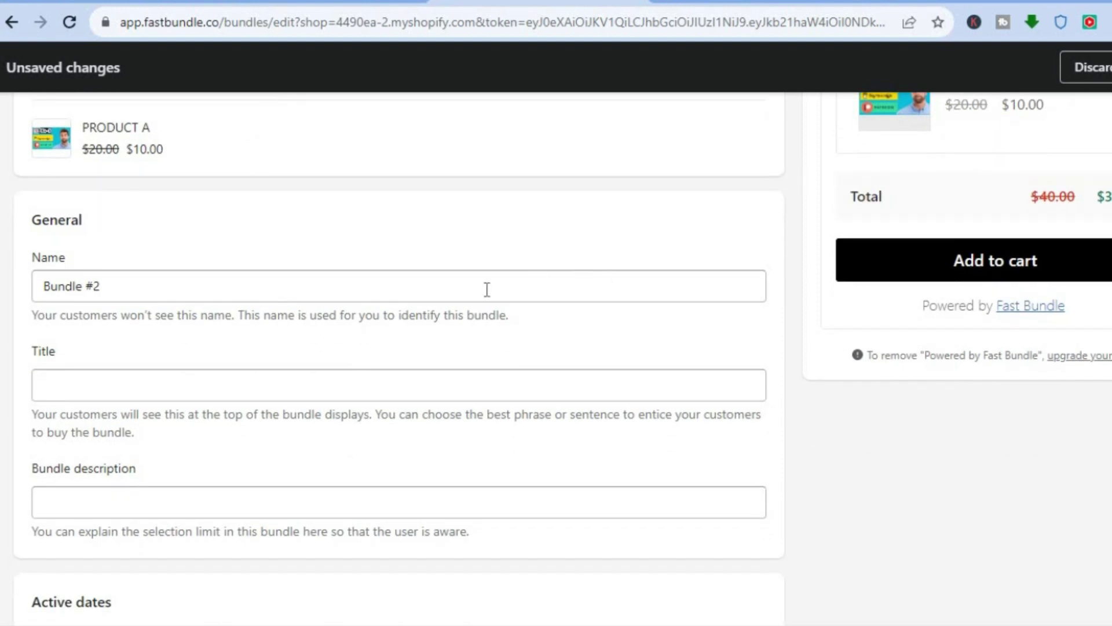
{"action": "scroll", "coordinate": [399, 354], "scroll_direction": "down", "scroll_amount": 4}
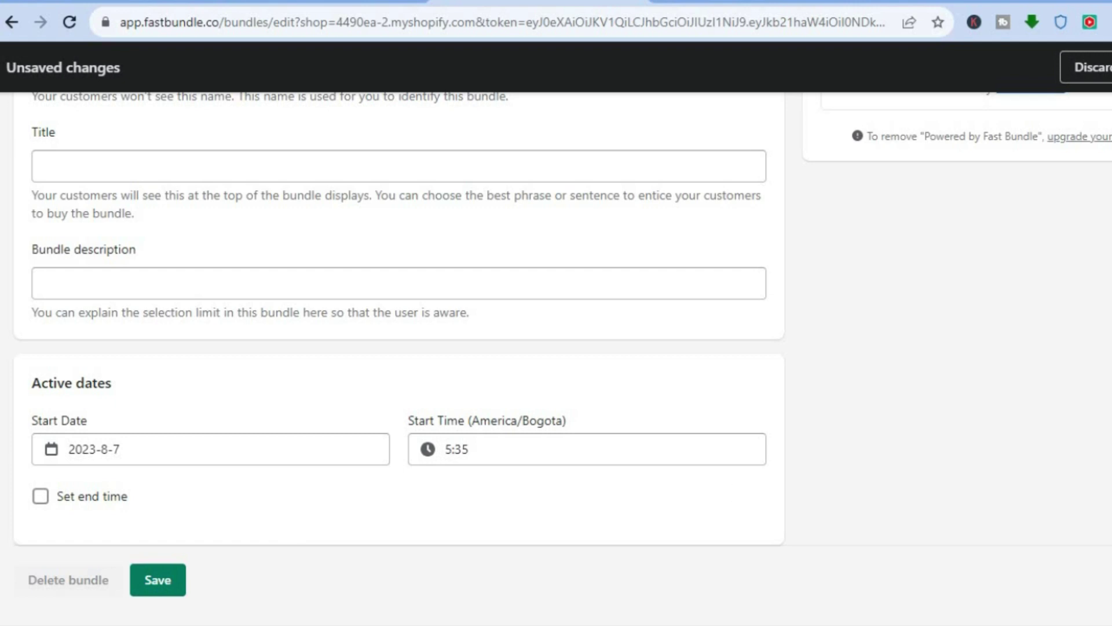
{"action": "scroll", "coordinate": [399, 347], "scroll_direction": "up", "scroll_amount": 3}
{"action": "scroll", "coordinate": [398, 347], "scroll_direction": "up", "scroll_amount": 1}
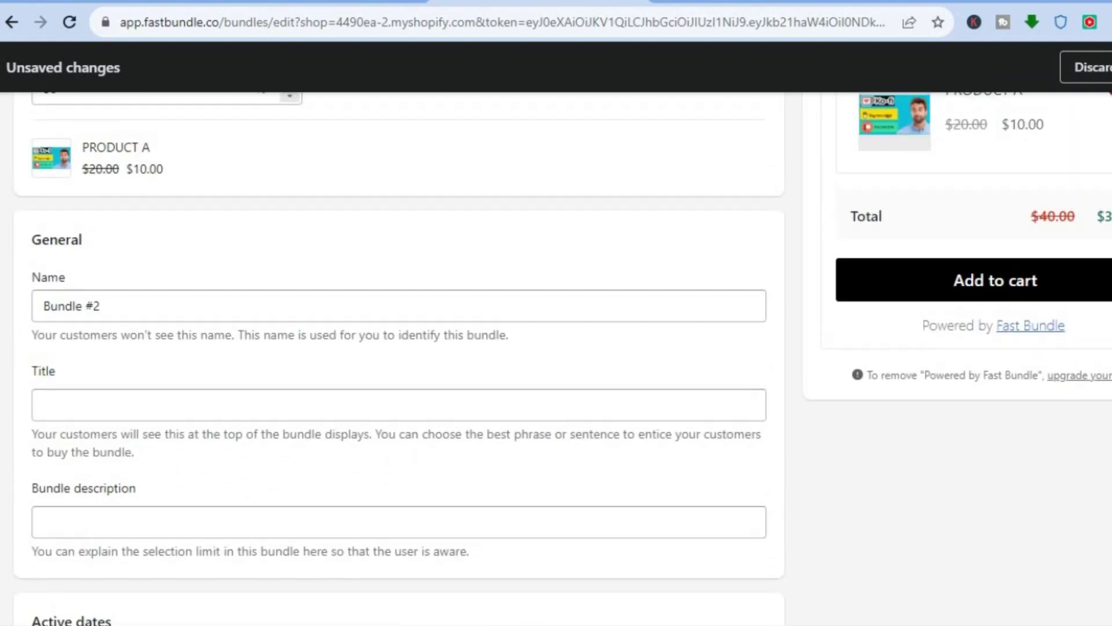
{"action": "scroll", "coordinate": [399, 355], "scroll_direction": "up", "scroll_amount": 4}
{"action": "scroll", "coordinate": [400, 355], "scroll_direction": "up", "scroll_amount": 1}
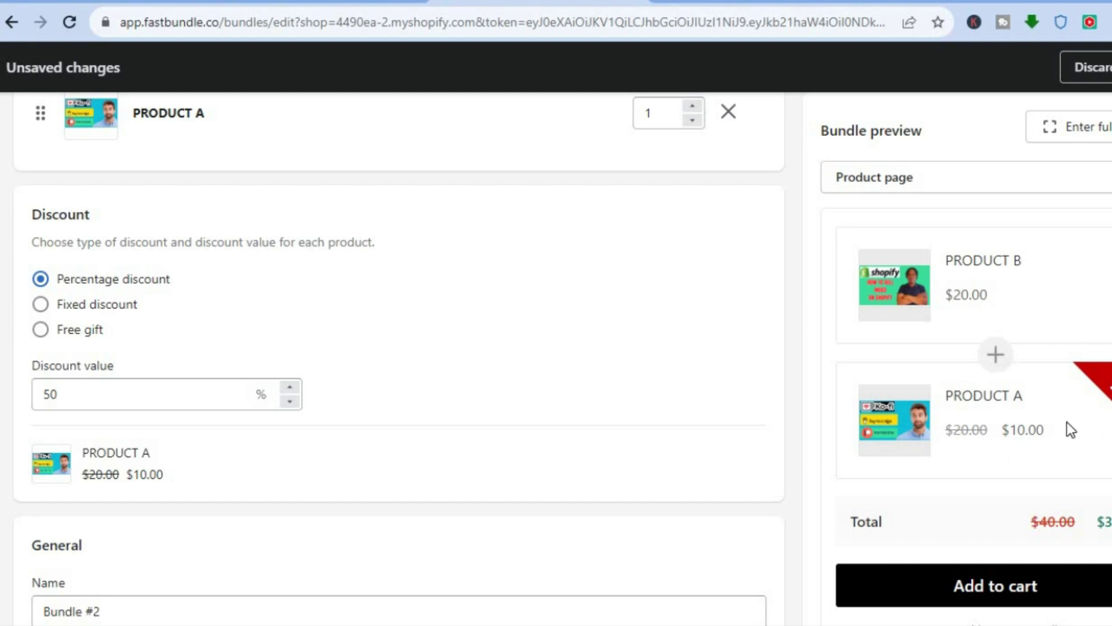
View Analytics, where saved Bundle #2 is Active beside Bundle #1 with $0 sales.
{"action": "scroll", "coordinate": [556, 359], "scroll_direction": "up", "scroll_amount": 8}
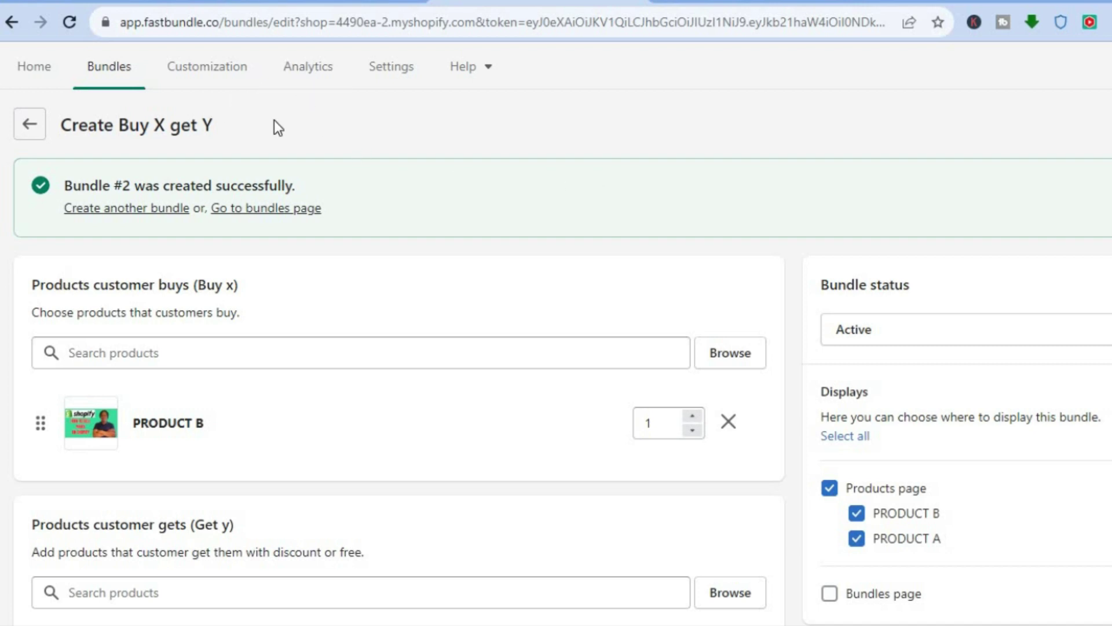
{"action": "left_click", "coordinate": [308, 68]}
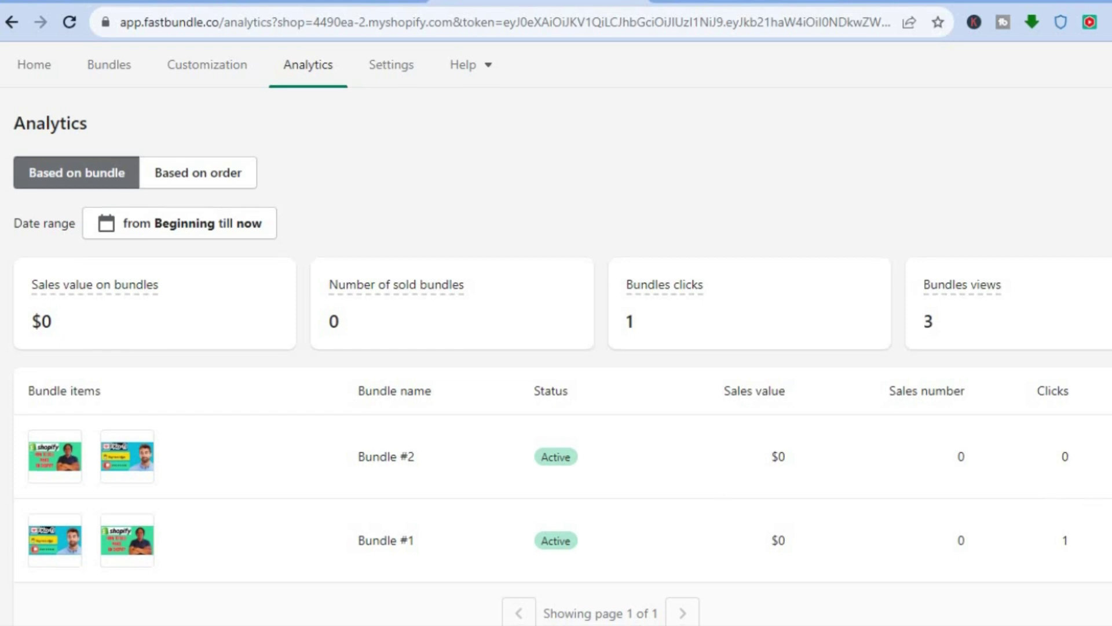
Go to the Customization page with design and bundle priority settings.
{"action": "scroll", "coordinate": [556, 348], "scroll_direction": "down", "scroll_amount": 1}
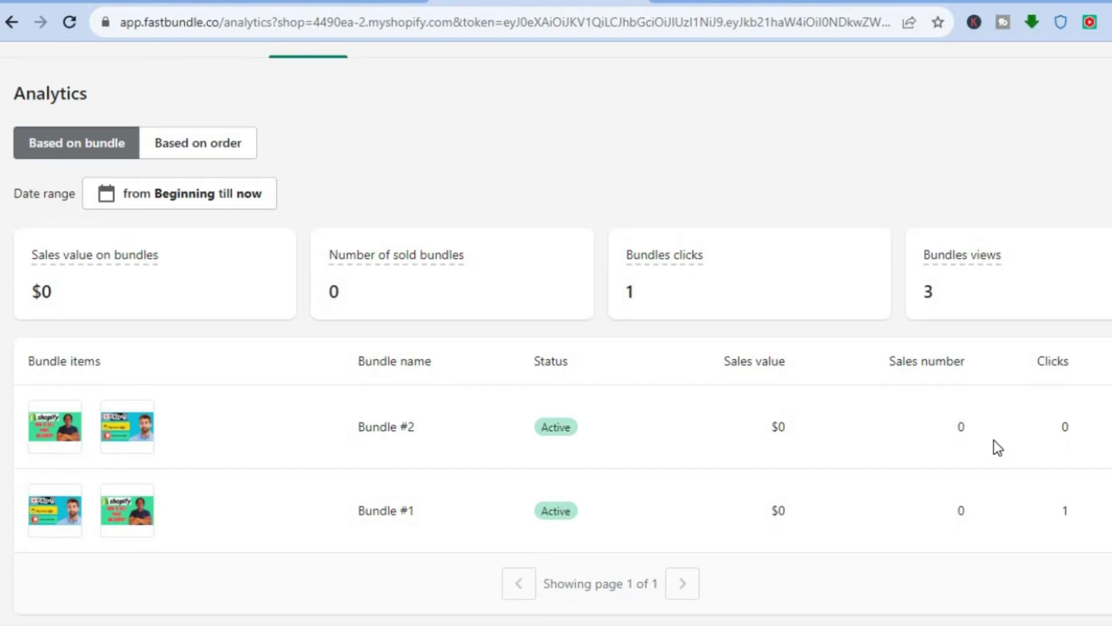
{"action": "scroll", "coordinate": [556, 348], "scroll_direction": "up", "scroll_amount": 1}
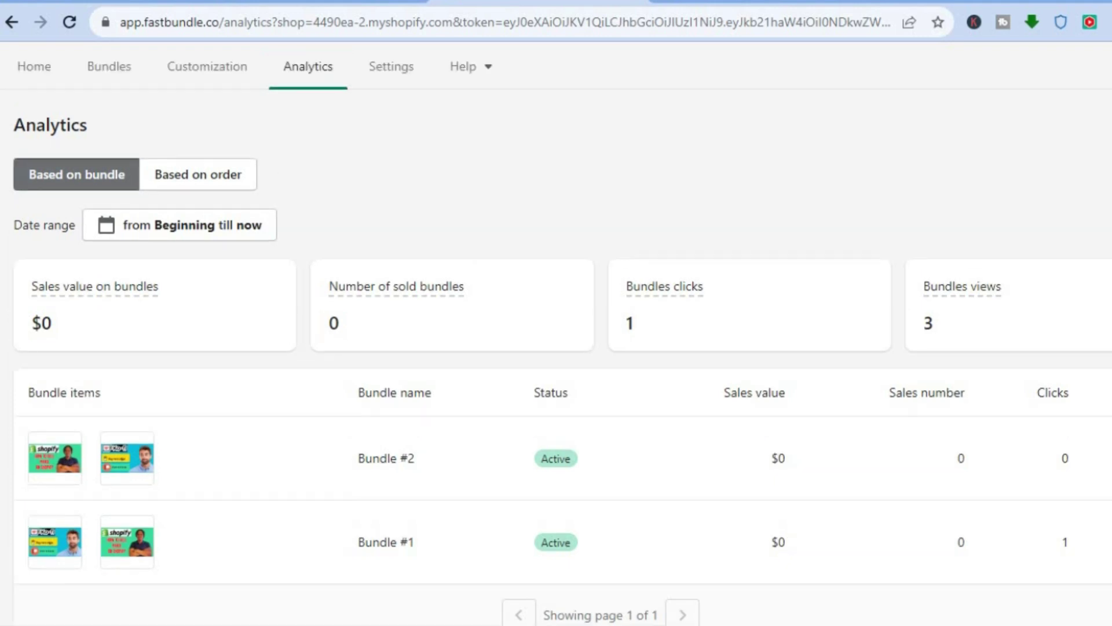
{"action": "left_click", "coordinate": [216, 78]}
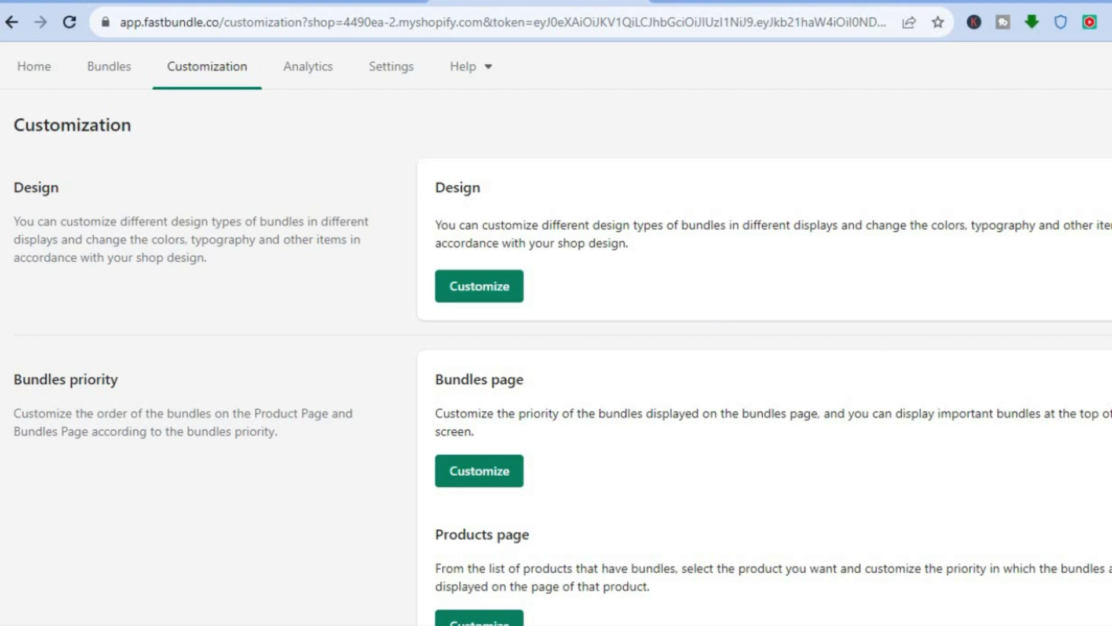
Scroll through the Customization page's design and bundle priority options without changing anything.
{"action": "scroll", "coordinate": [556, 334], "scroll_direction": "down", "scroll_amount": 1}
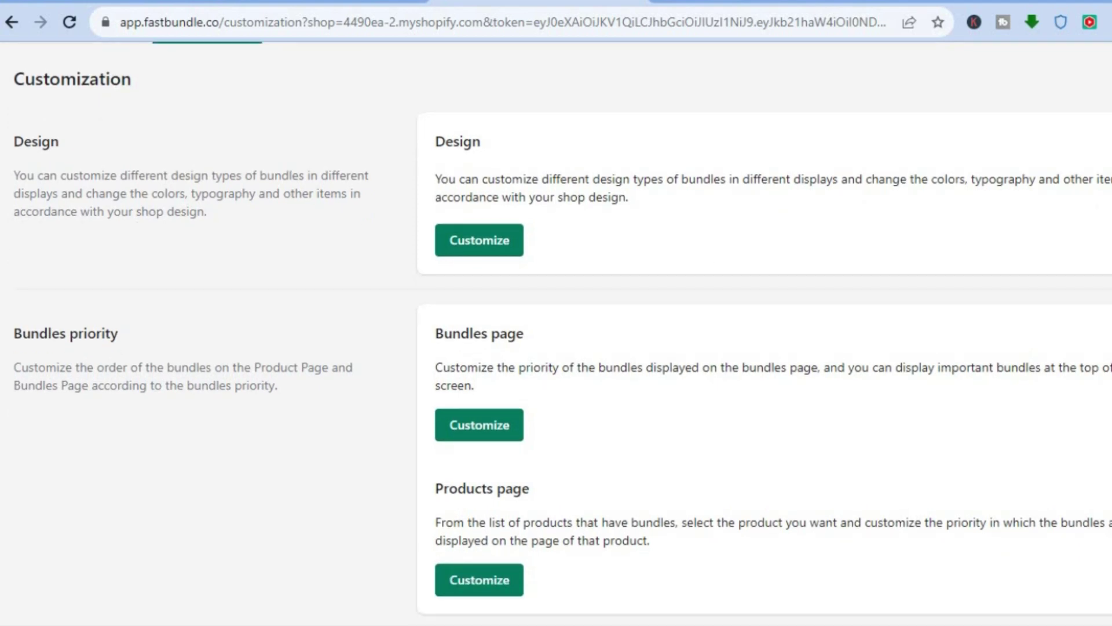
{"action": "scroll", "coordinate": [556, 334], "scroll_direction": "up", "scroll_amount": 1}
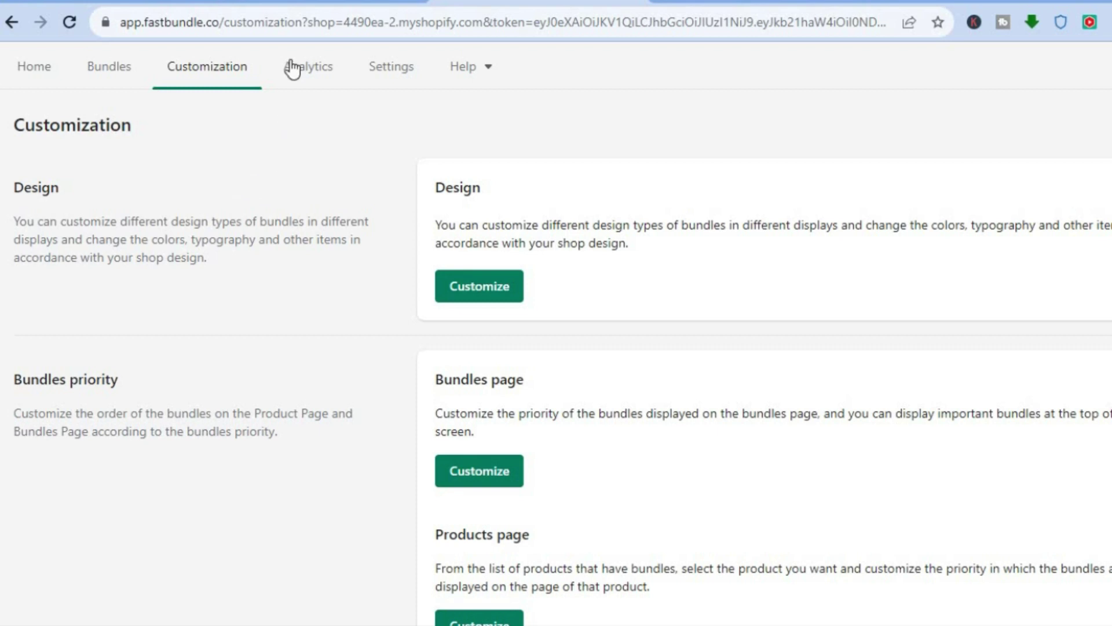
Dismiss the suggested-apps popup and add the $30 PRODUCT B plus half-price PRODUCT A bundle to the cart.
{"action": "left_click", "coordinate": [301, 3]}
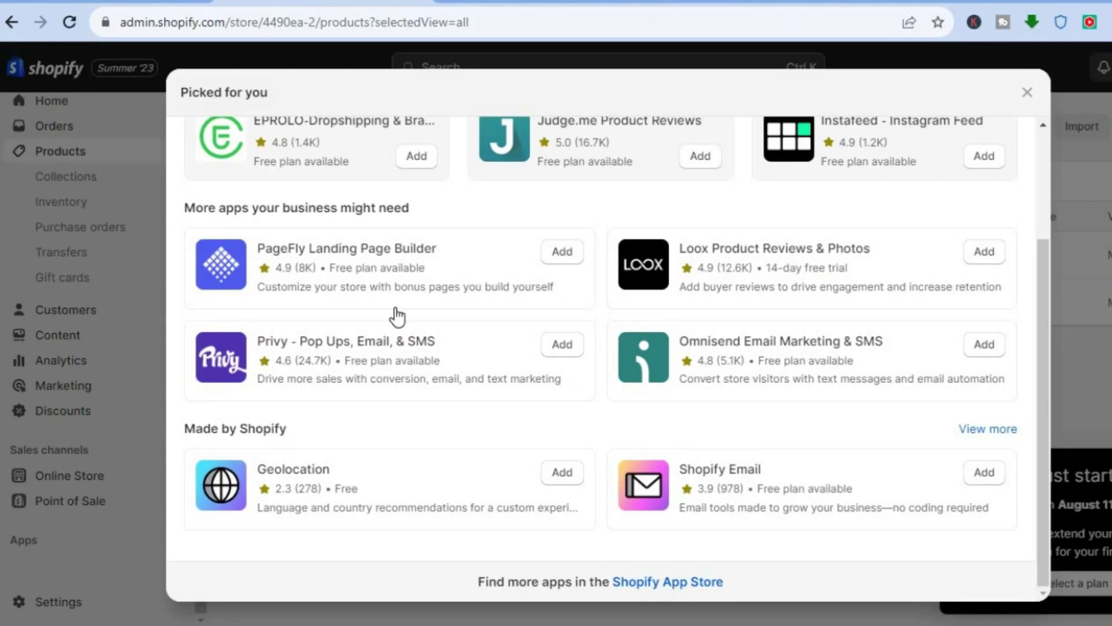
{"action": "left_click", "coordinate": [1022, 91]}
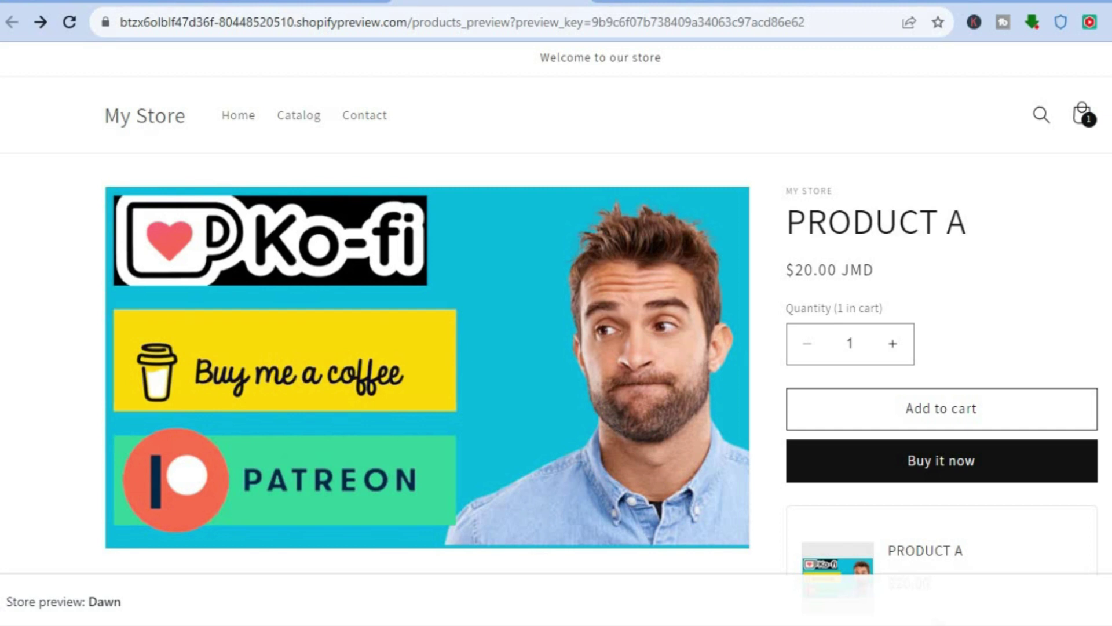
{"action": "scroll", "coordinate": [557, 314], "scroll_direction": "down", "scroll_amount": 2}
{"action": "scroll", "coordinate": [556, 312], "scroll_direction": "down", "scroll_amount": 3}
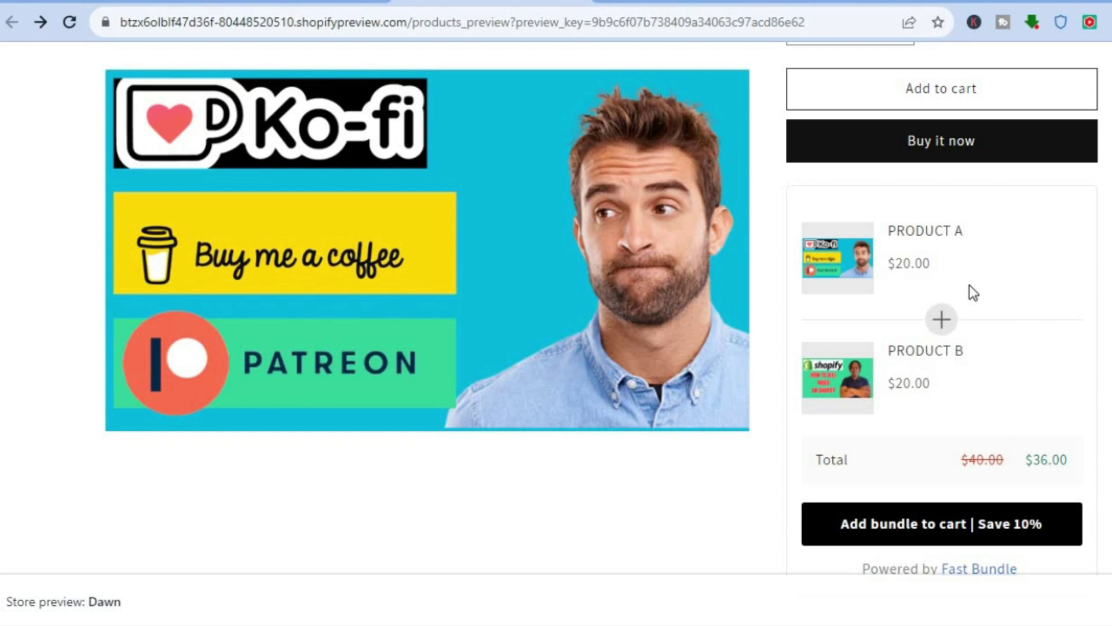
{"action": "scroll", "coordinate": [941, 313], "scroll_direction": "down", "scroll_amount": 2}
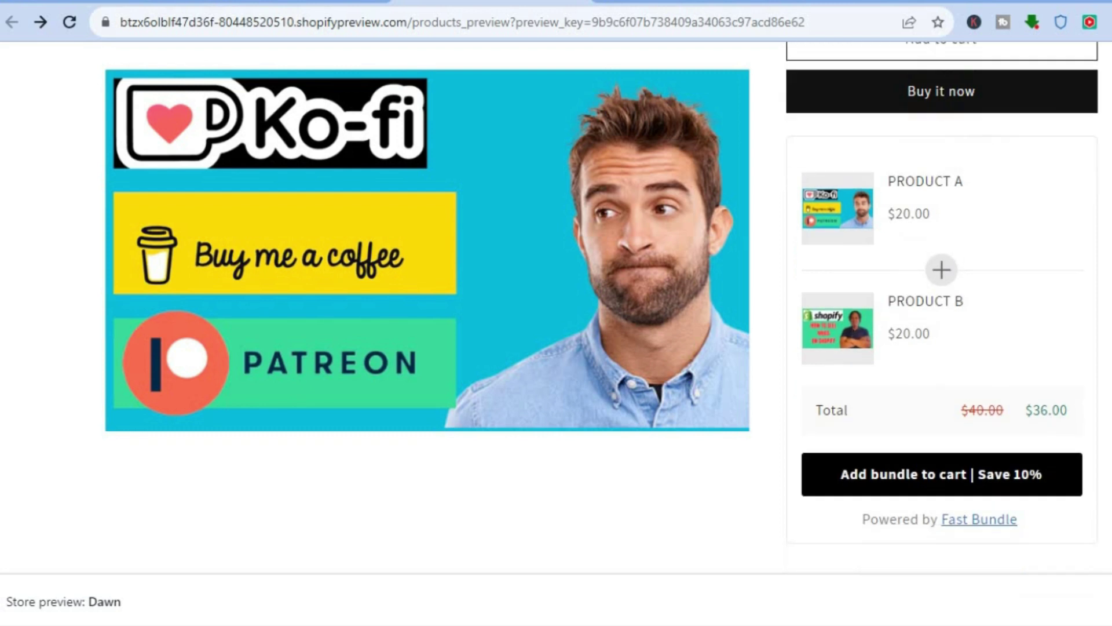
{"action": "scroll", "coordinate": [941, 313], "scroll_direction": "down", "scroll_amount": 5}
{"action": "scroll", "coordinate": [941, 312], "scroll_direction": "down", "scroll_amount": 2}
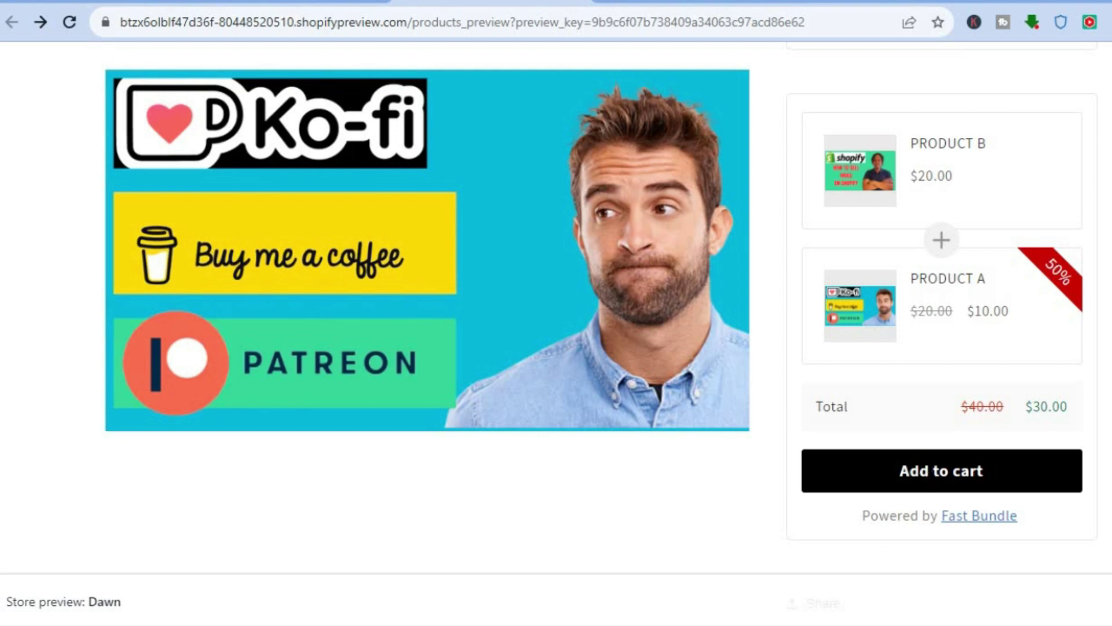
{"action": "left_click", "coordinate": [1040, 474]}
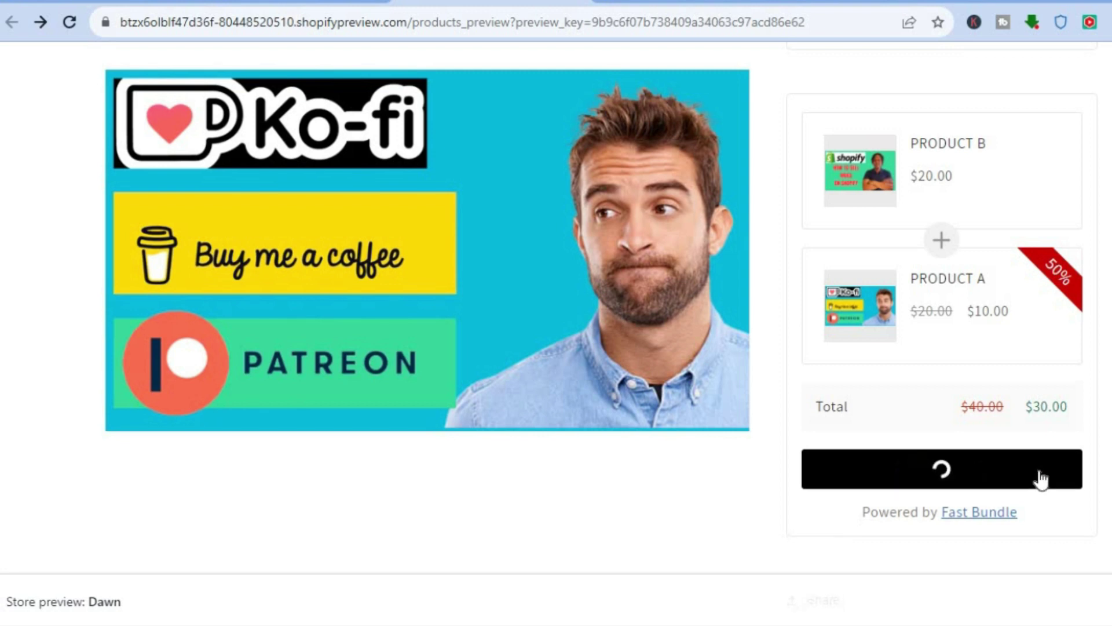